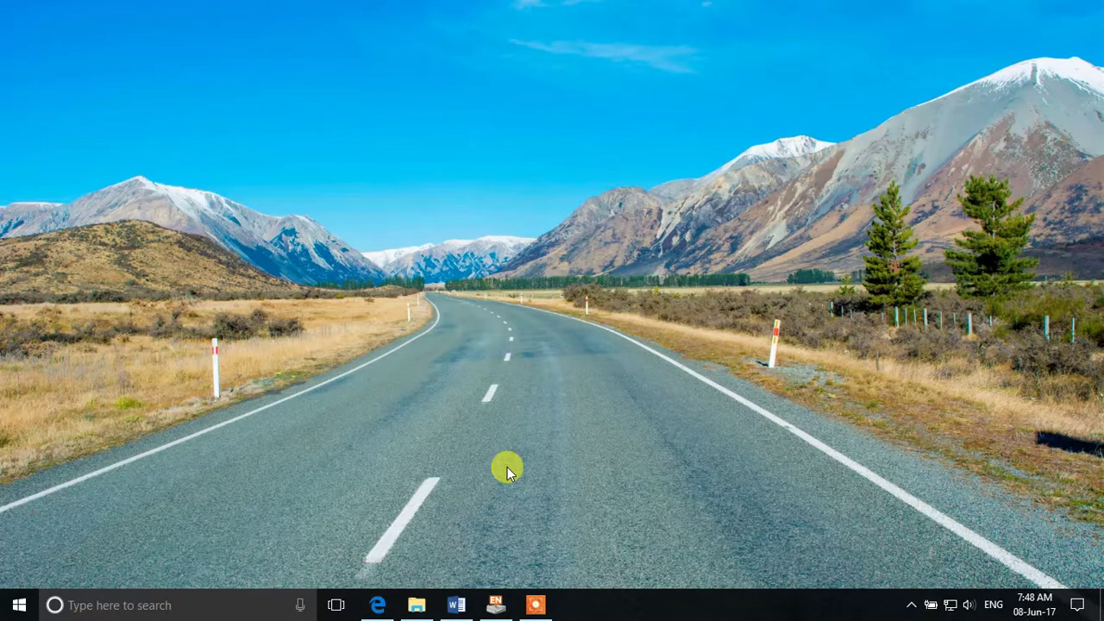
Open the Word test document, check the Year field of the first reference in the EndNote library, and return to Word
left_click(457, 605)
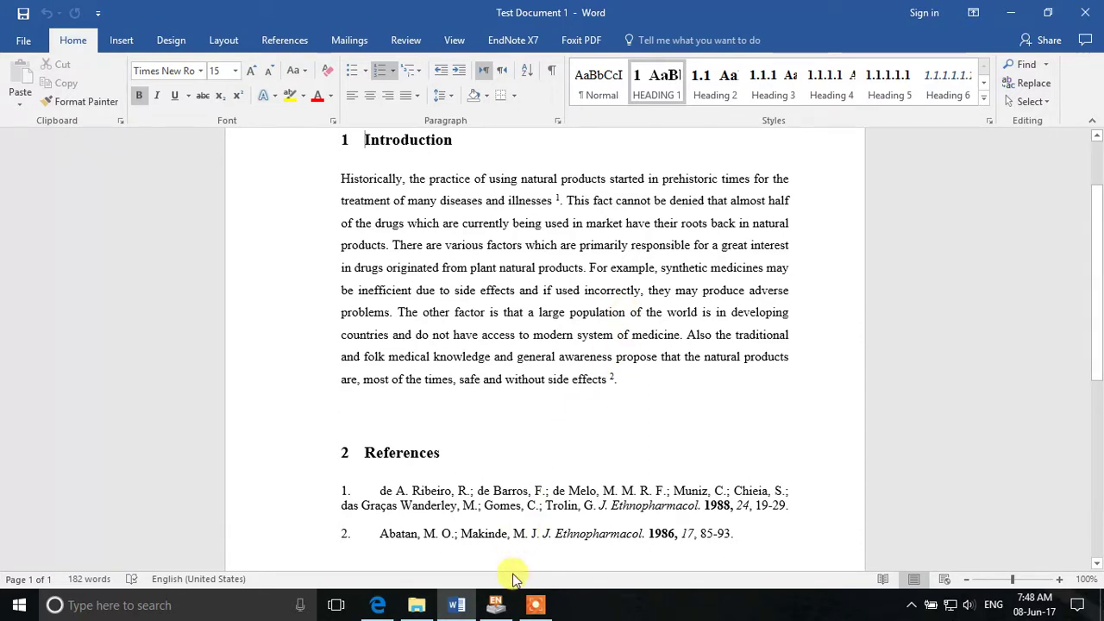
left_click(496, 604)
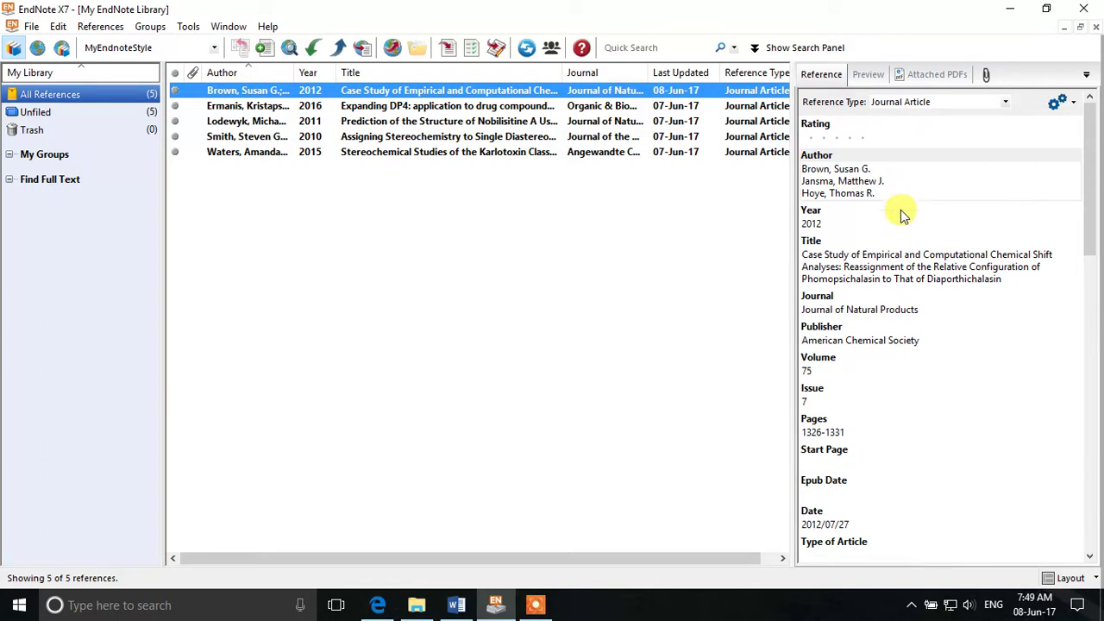
double_click(826, 222)
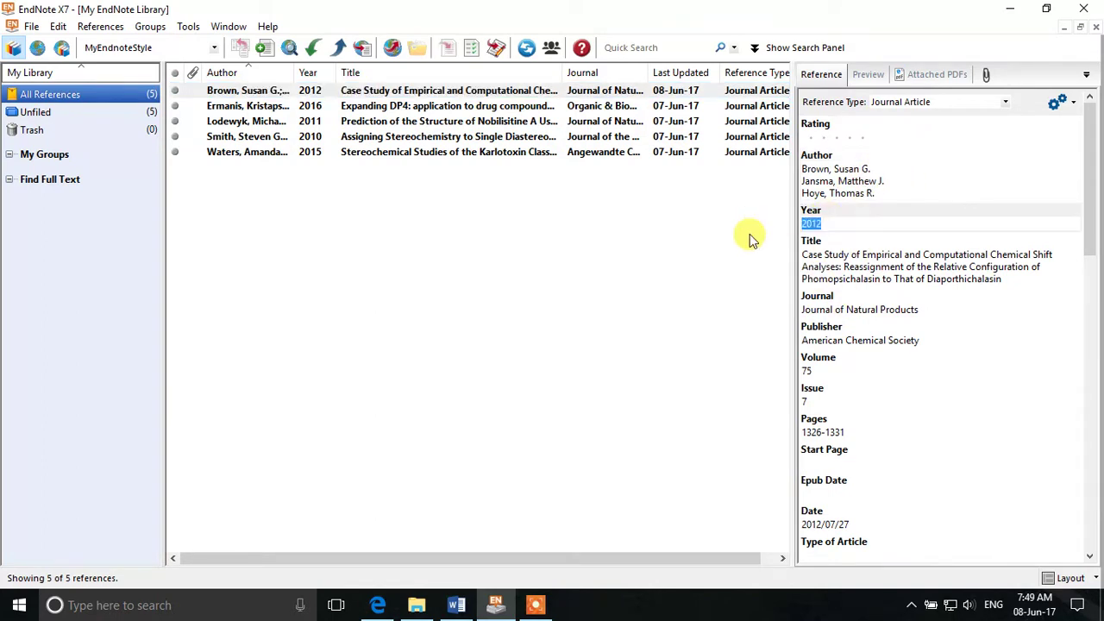
left_click(496, 604)
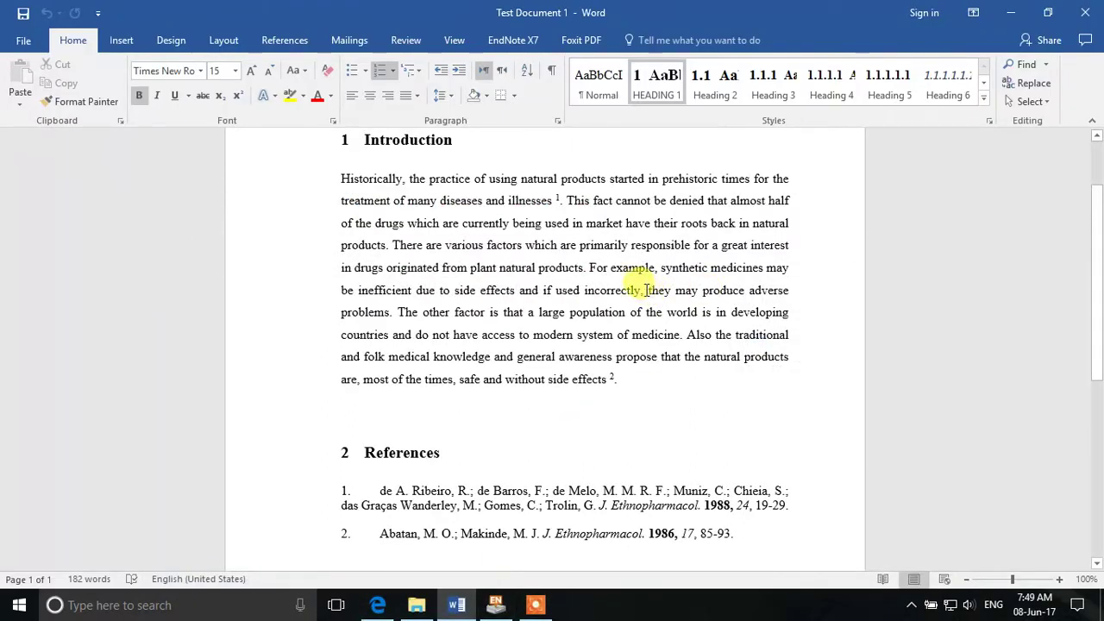
Search the EndNote library for 2012 to add a citation right after superscript 1 in the Introduction
left_click(558, 200)
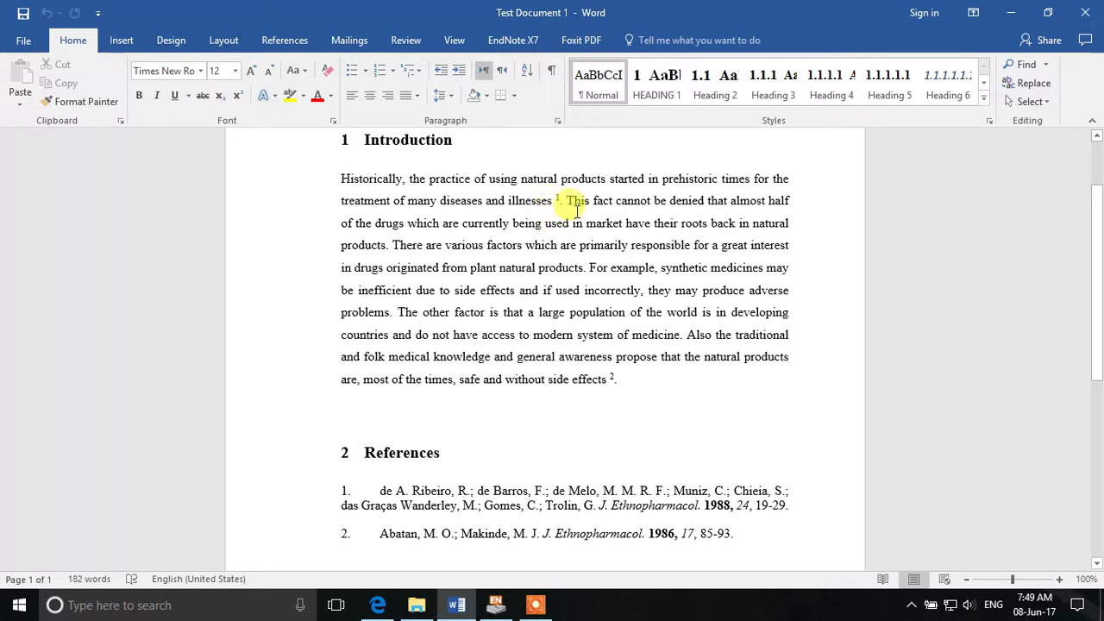
left_click(513, 43)
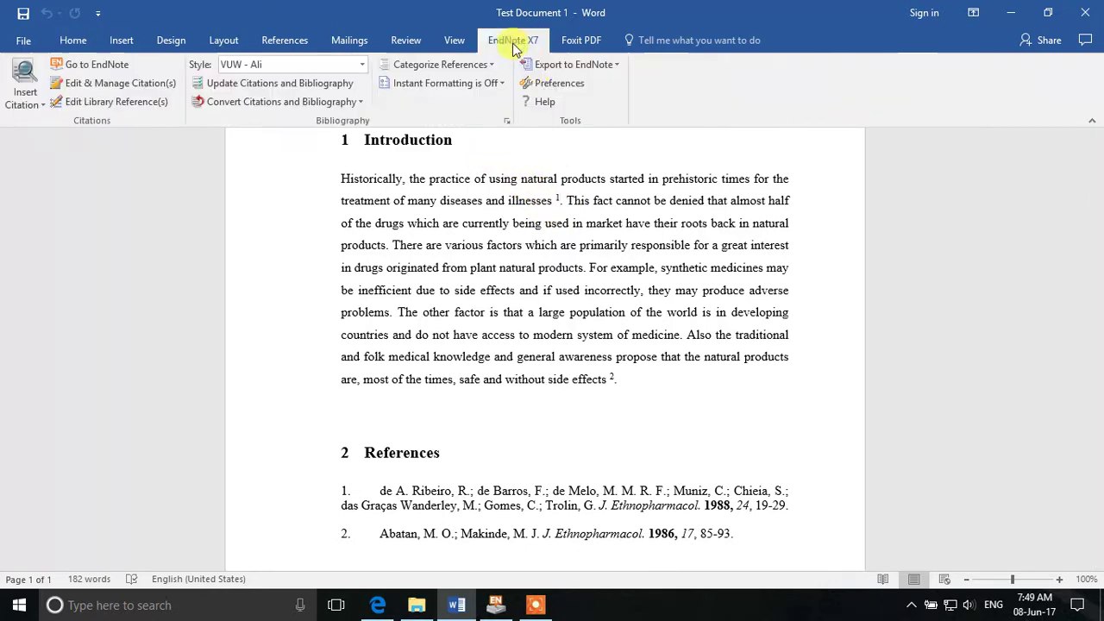
left_click(24, 79)
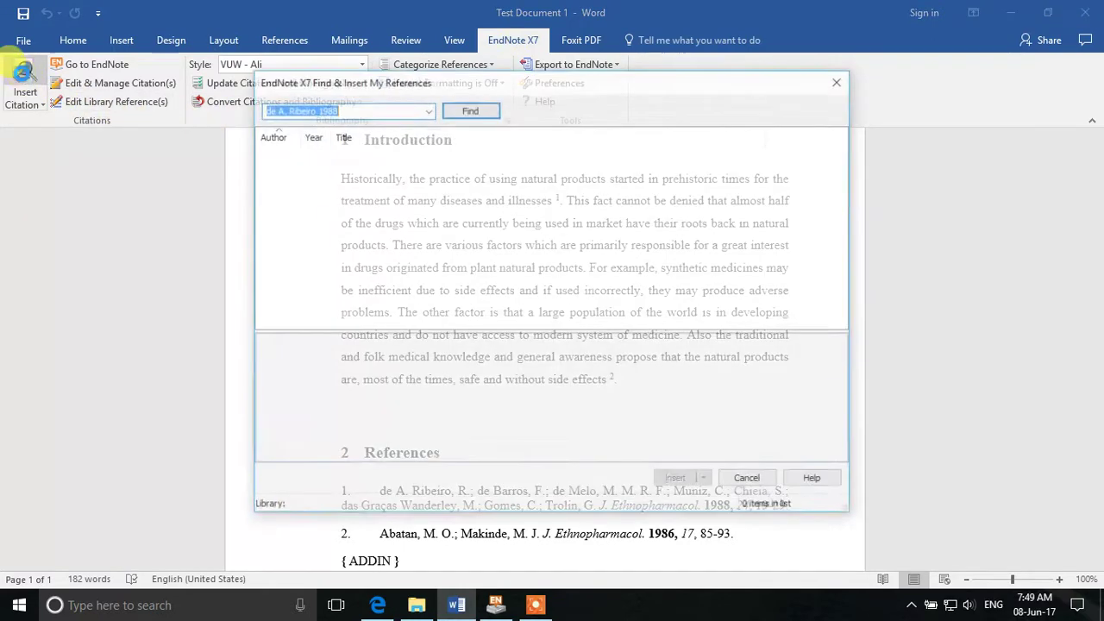
left_click_drag(673, 81, 834, 78)
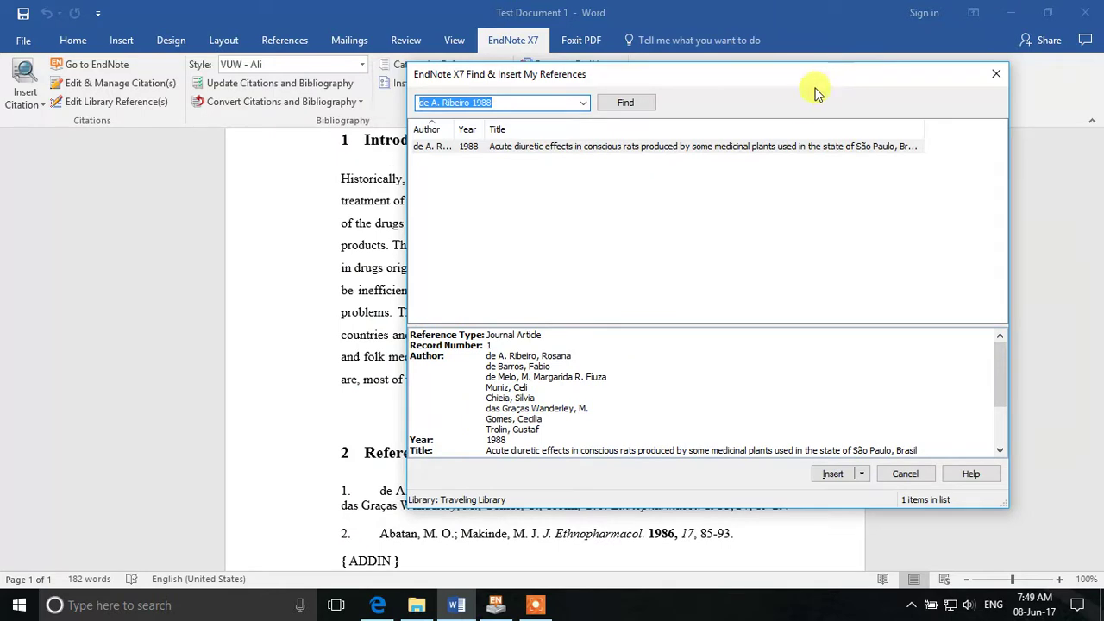
type("2012")
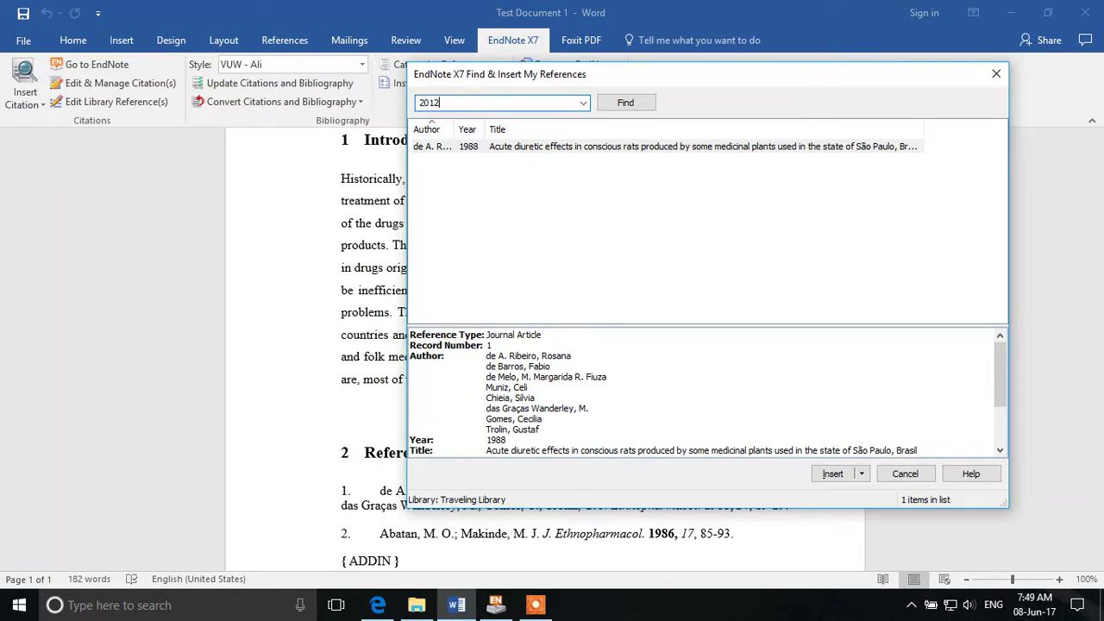
left_click(626, 104)
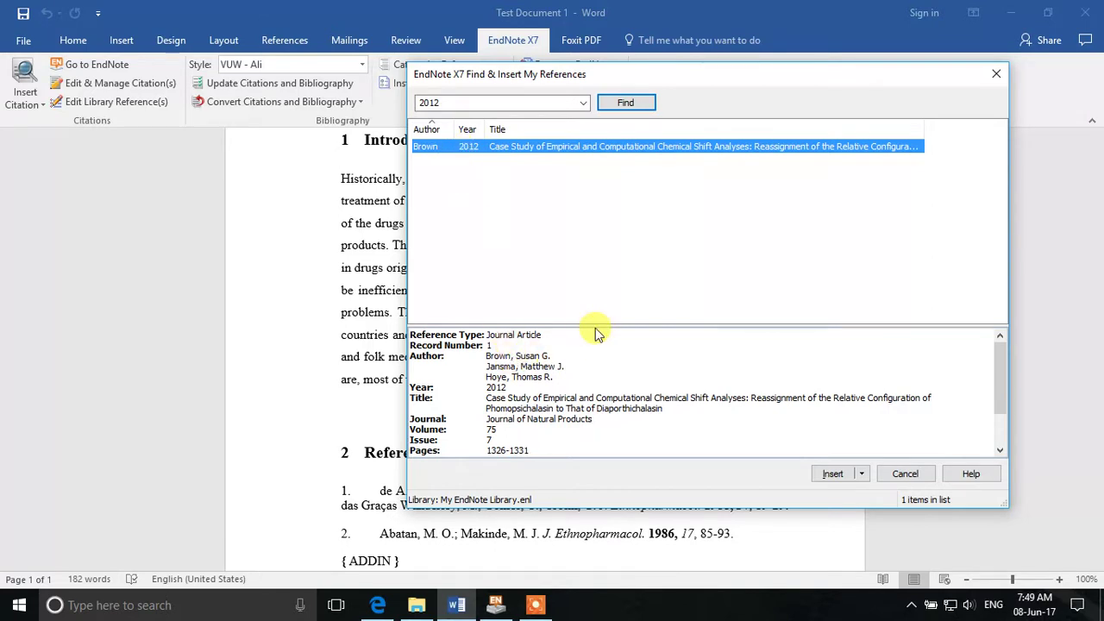
Review the found 2012 Journal of Natural Products reference and insert it as a citation
left_click_drag(599, 326, 598, 298)
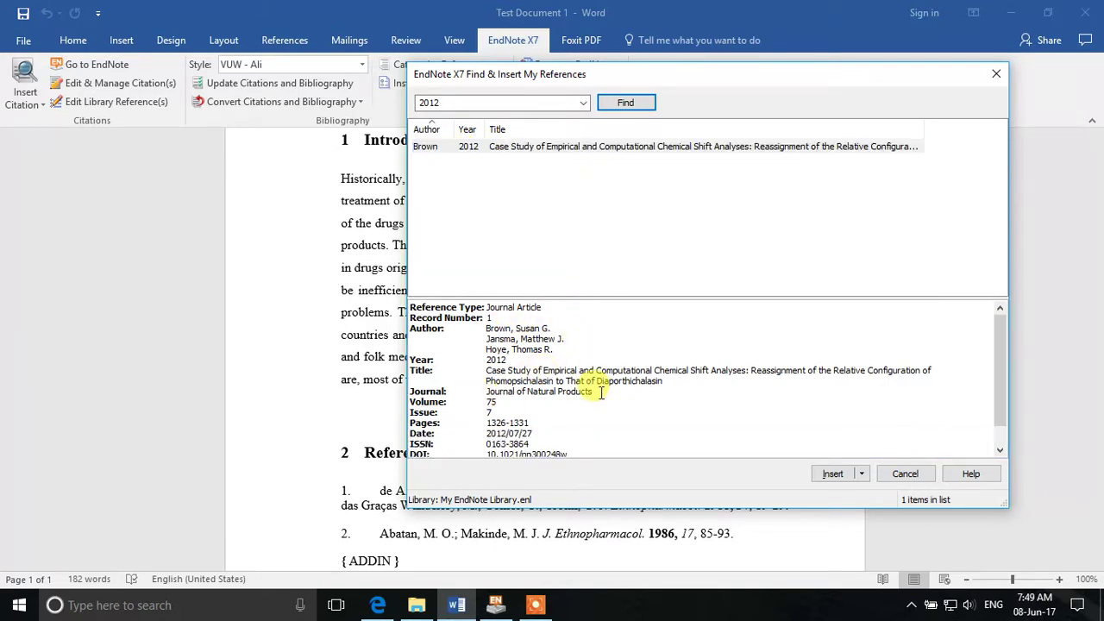
scroll(601, 392, "down", 1)
scroll(586, 397, "up", 1)
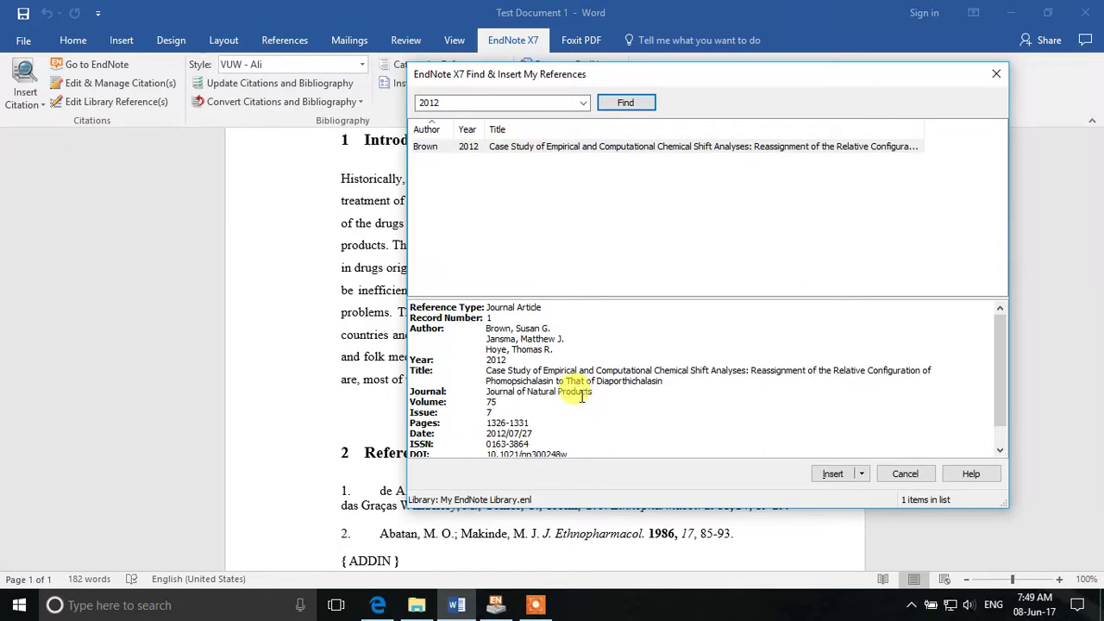
left_click(612, 145)
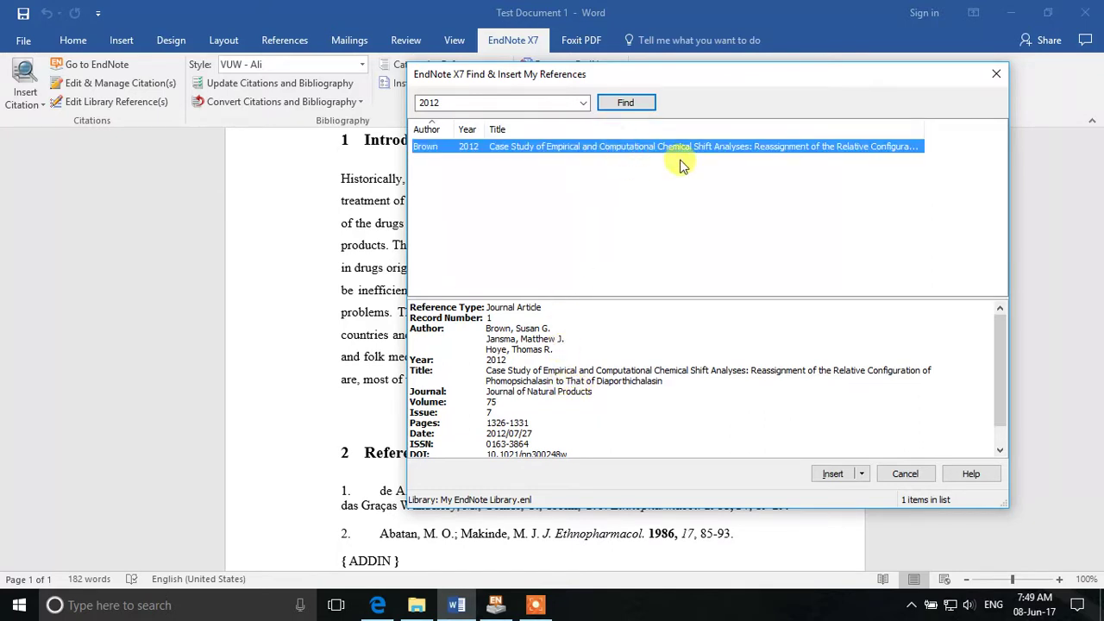
left_click(829, 476)
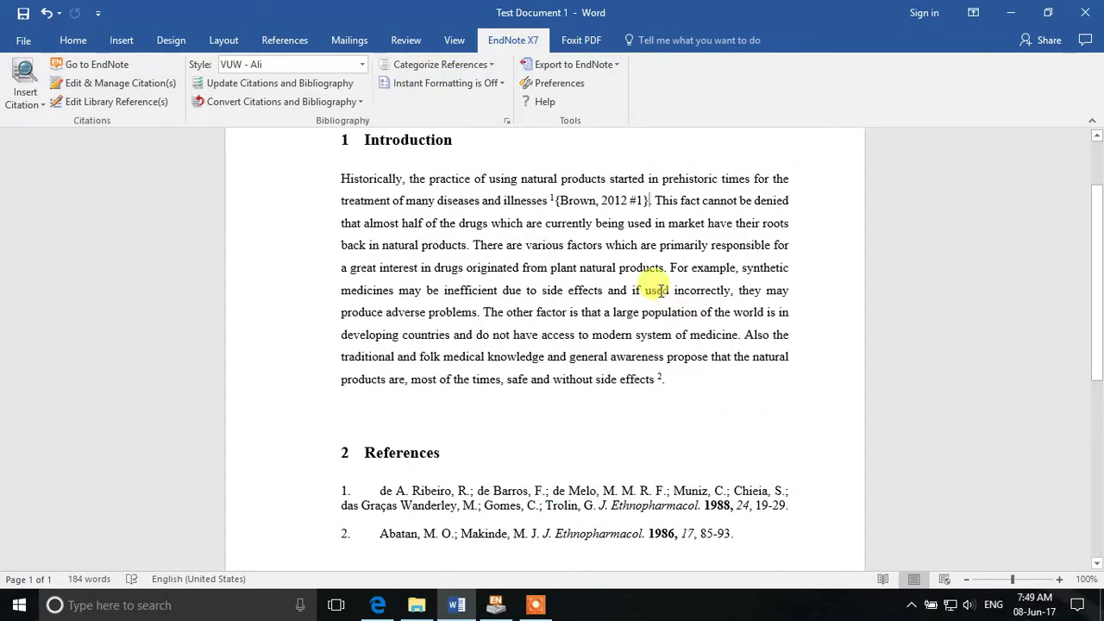
Turn on instant formatting for the citations and set the bibliography output style to JACS
left_click(495, 83)
left_click(487, 100)
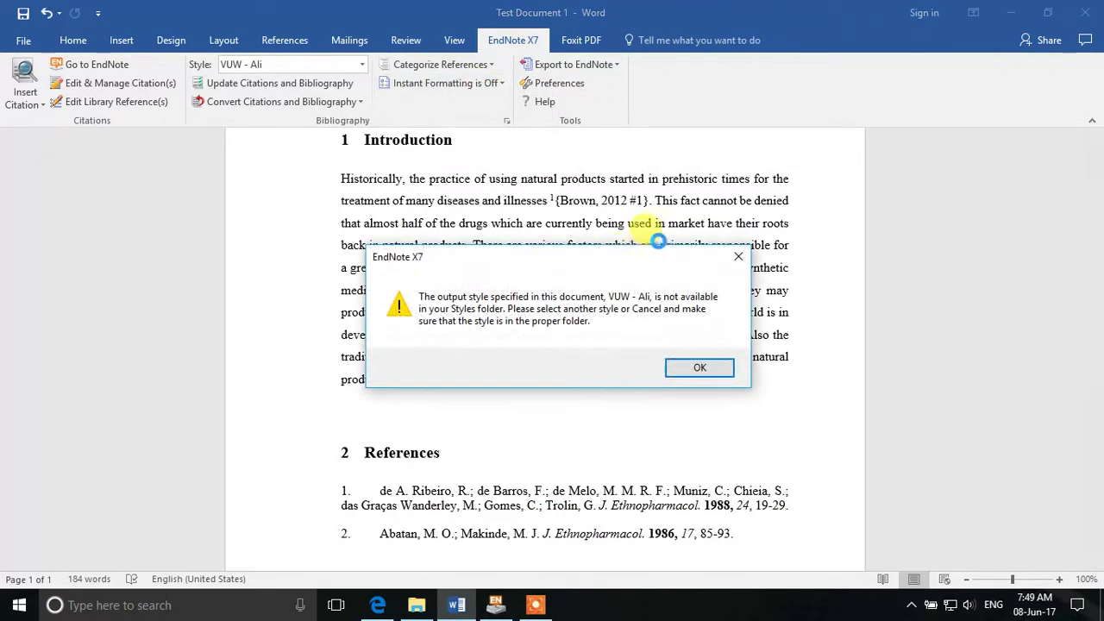
left_click(696, 369)
left_click(569, 242)
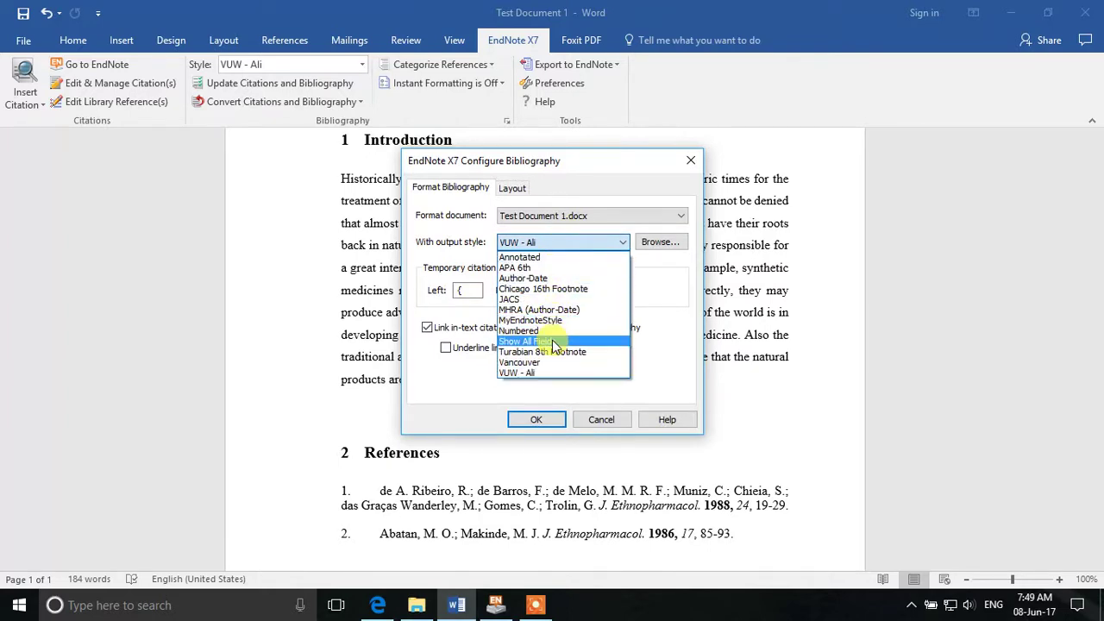
left_click(525, 299)
left_click(549, 420)
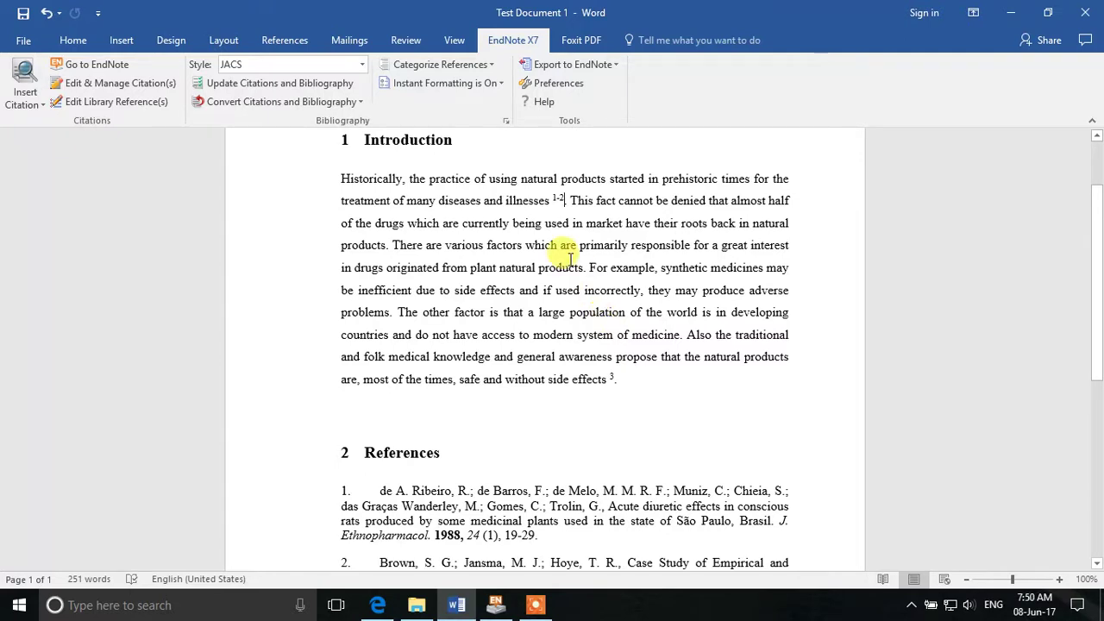
Examine the numbering of the in-text citations and the matching entries in the References section
mouse_move(558, 207)
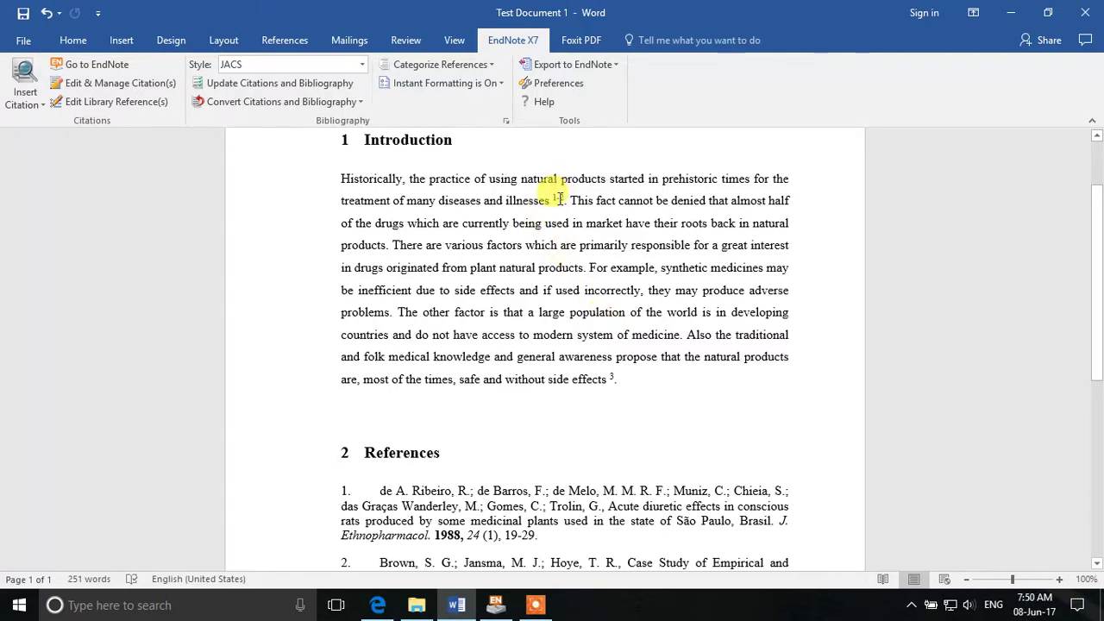
scroll(524, 308, "down", 3)
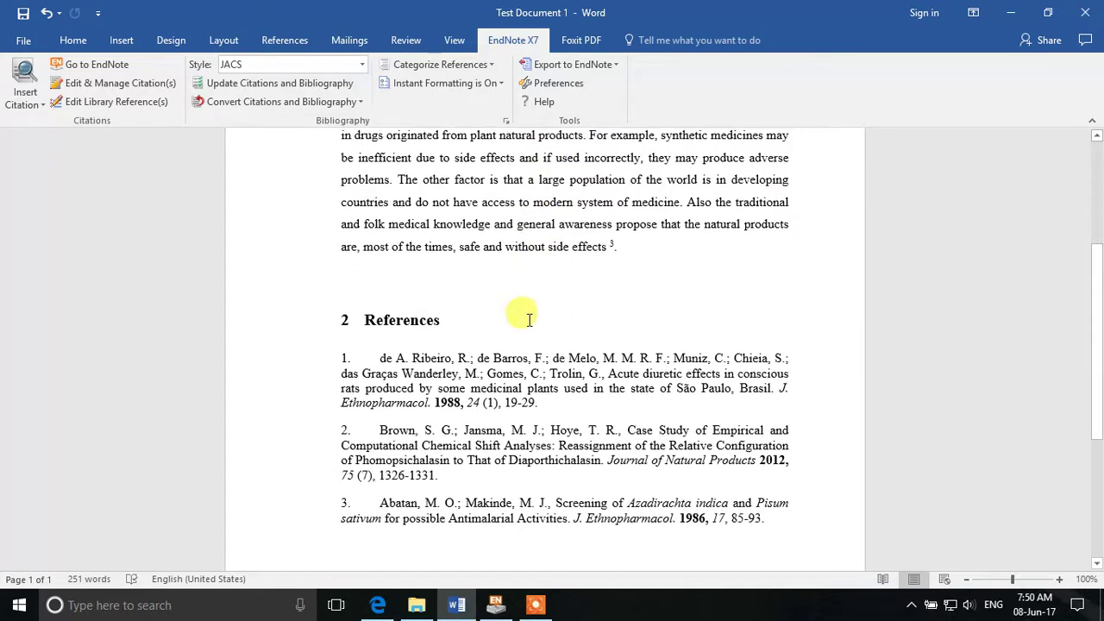
scroll(587, 326, "up", 1)
double_click(610, 260)
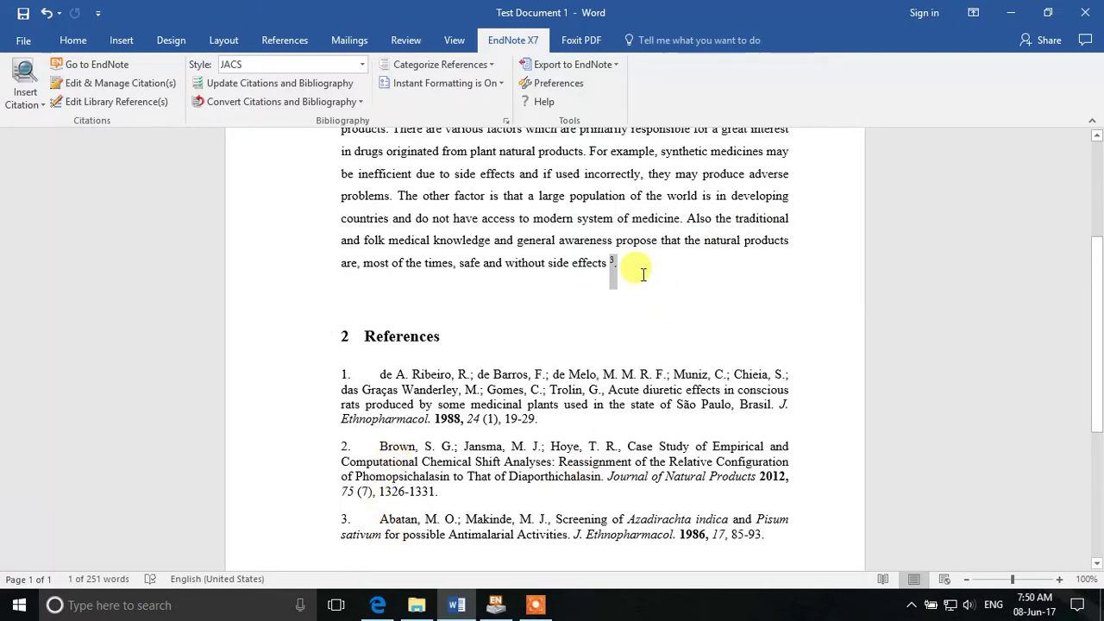
left_click(637, 270)
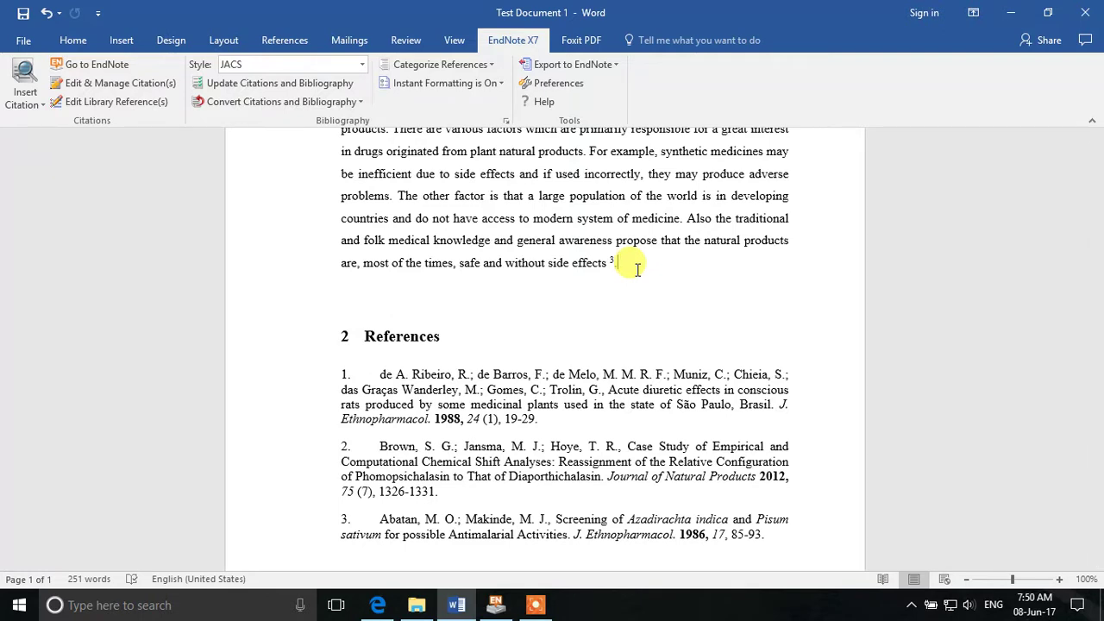
scroll(636, 269, "up", 3)
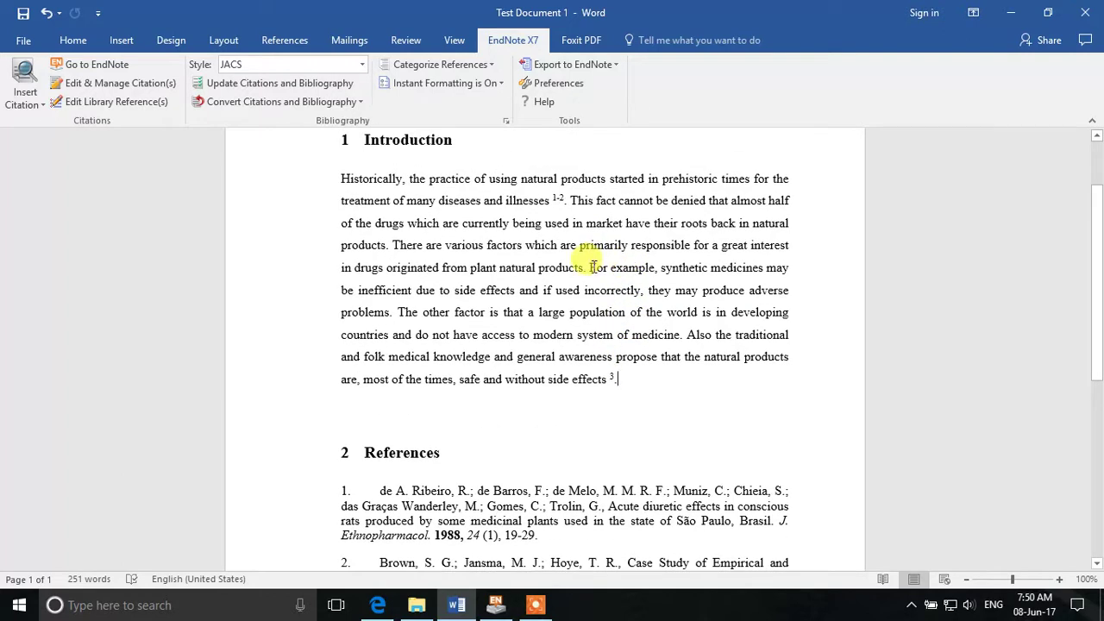
Insert the 2015 Angewandte Chemie reference from the EndNote library as a citation after "plant natural products." in the Introduction
left_click(587, 273)
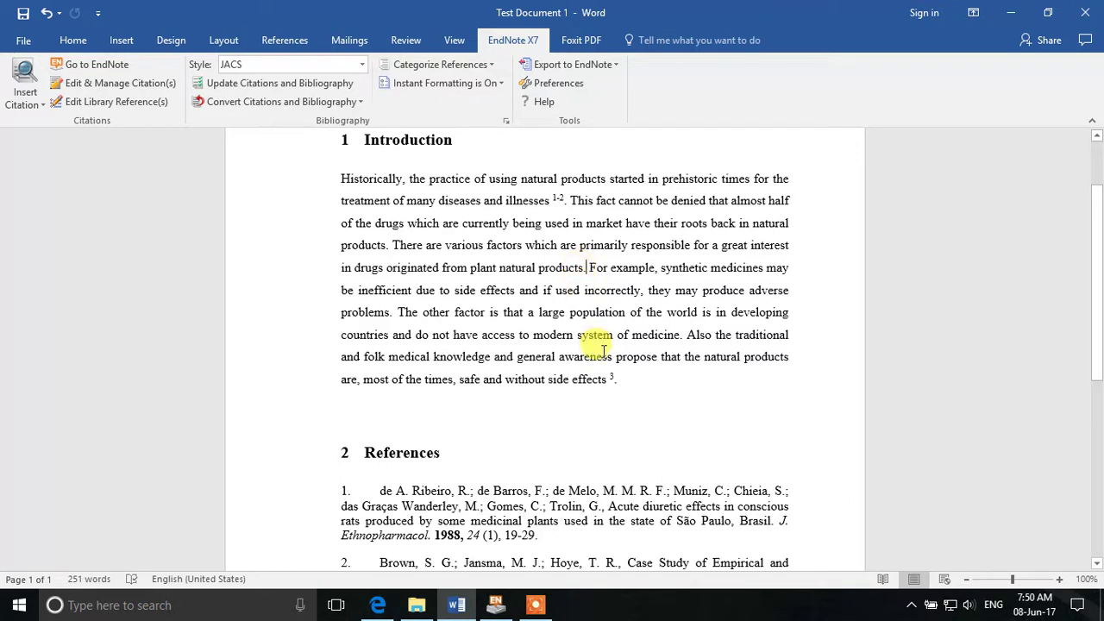
left_click(496, 604)
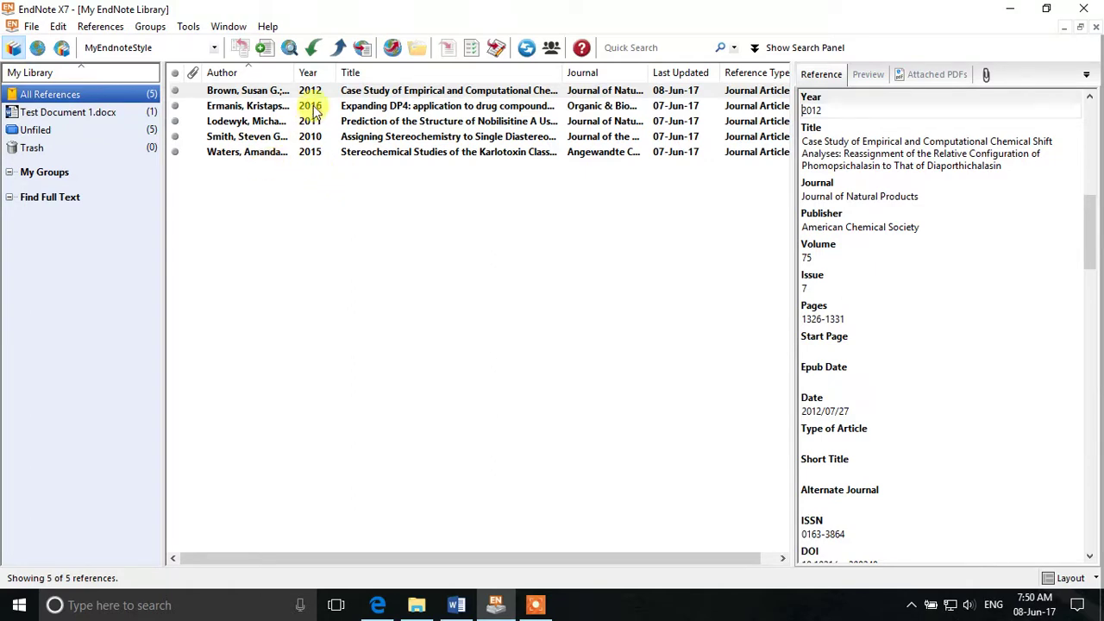
left_click(332, 153)
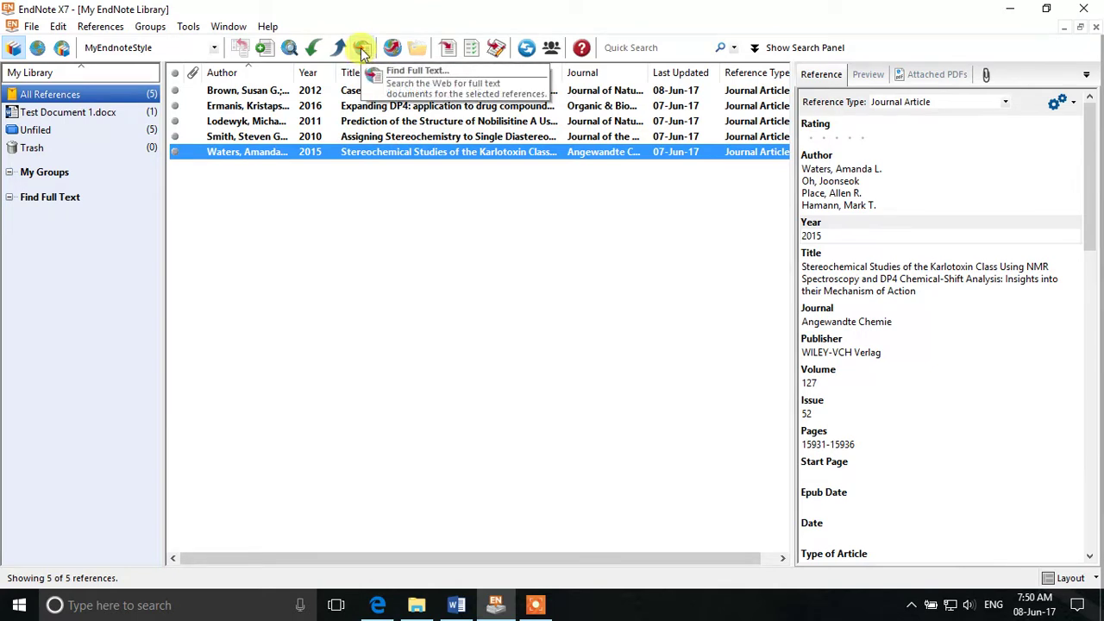
left_click(450, 53)
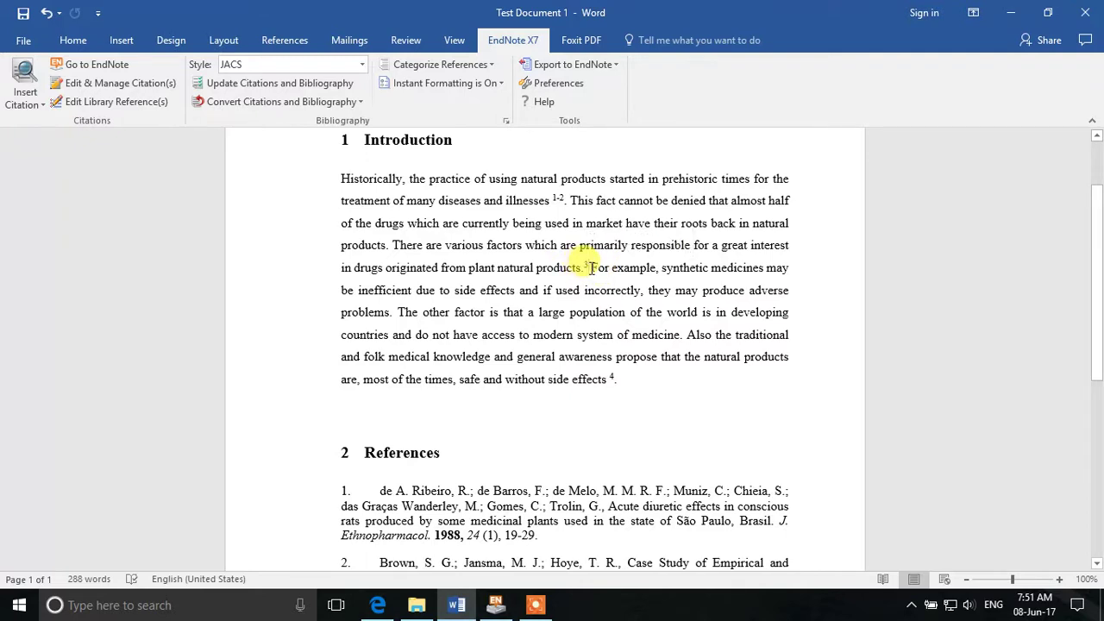
Examine the citation after "plant natural products.", the citation at the paragraph's end, and the third entry in the References section
double_click(585, 268)
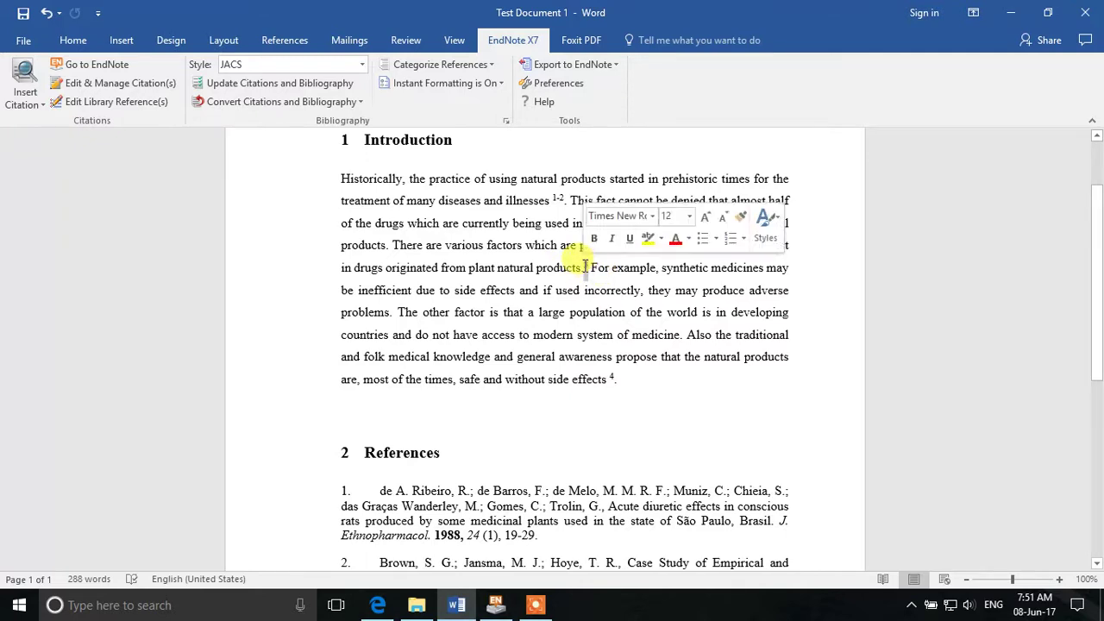
left_click(615, 379)
scroll(607, 384, "down", 5)
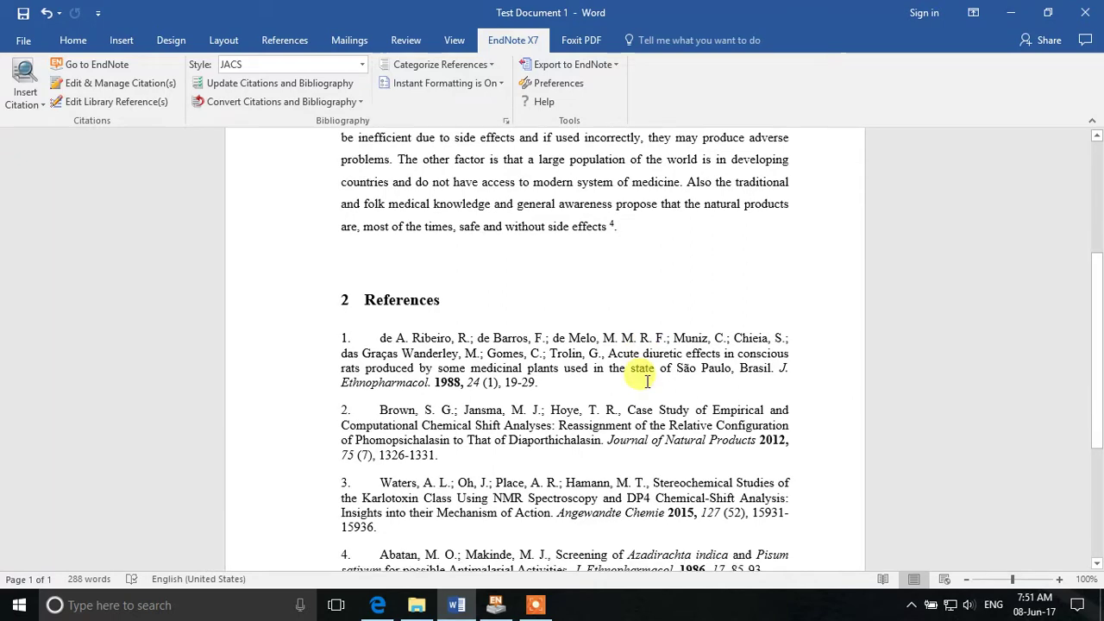
scroll(603, 385, "down", 1)
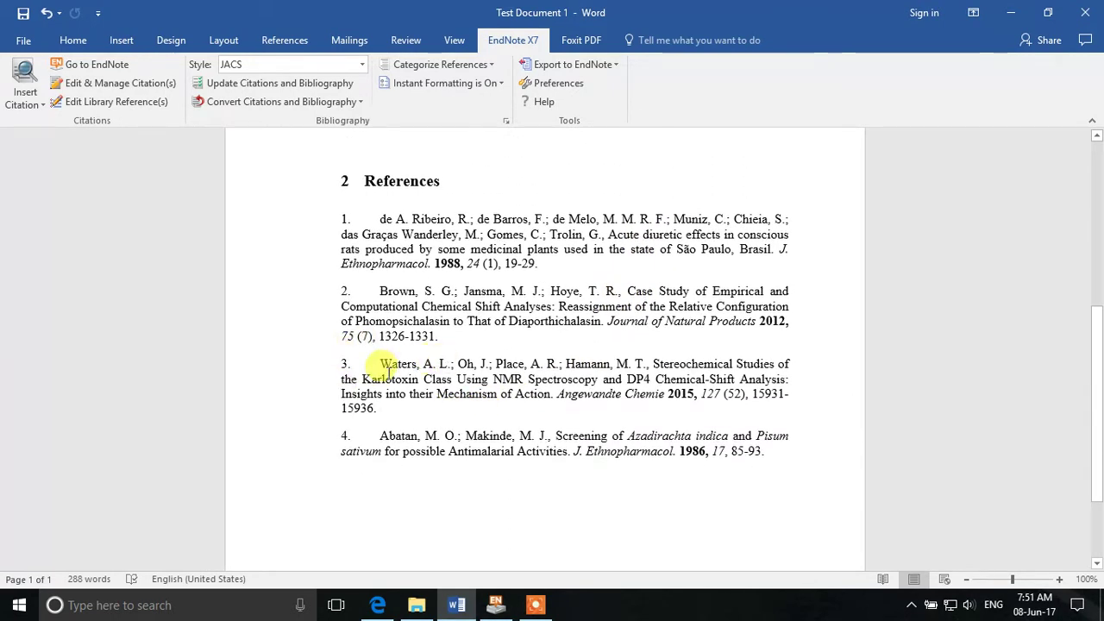
mouse_move(375, 363)
left_mouse_down()
mouse_move(720, 396)
mouse_move(558, 397)
left_mouse_up()
scroll(517, 380, "up", 5)
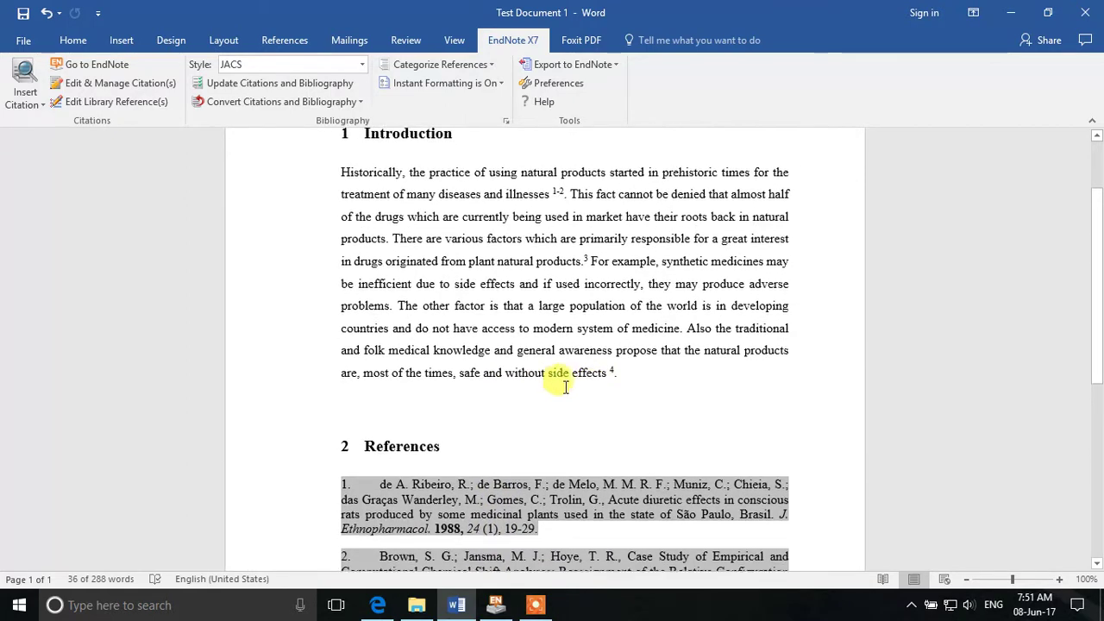
left_click(643, 381)
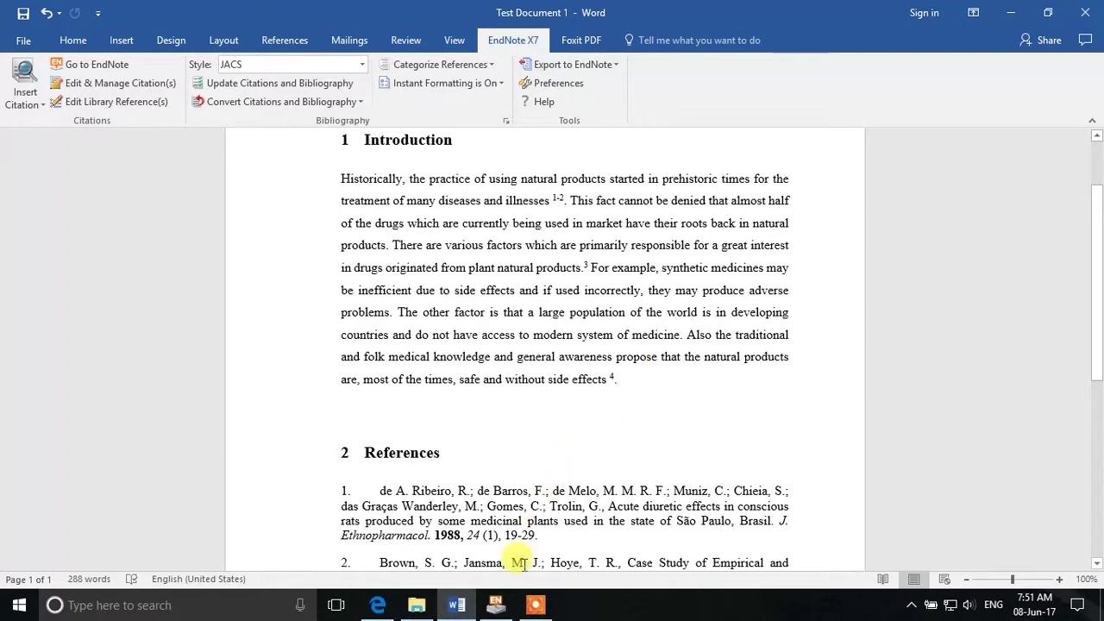
Switch to the EndNote library, sort the references by year with the newest first, and select the 2016 reference
left_click(495, 604)
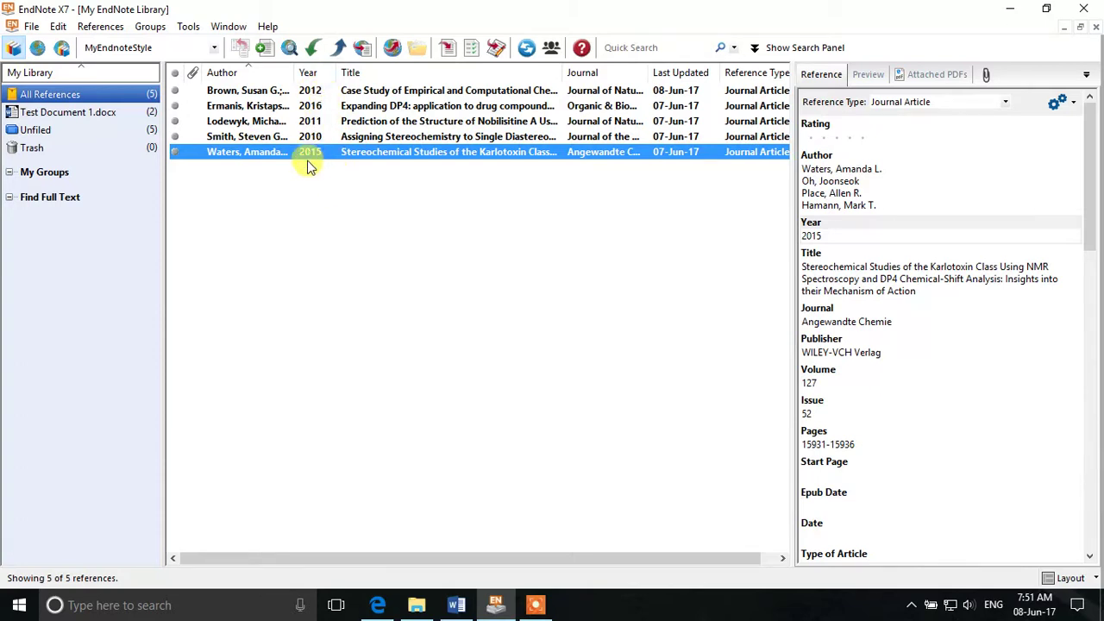
left_click(309, 72)
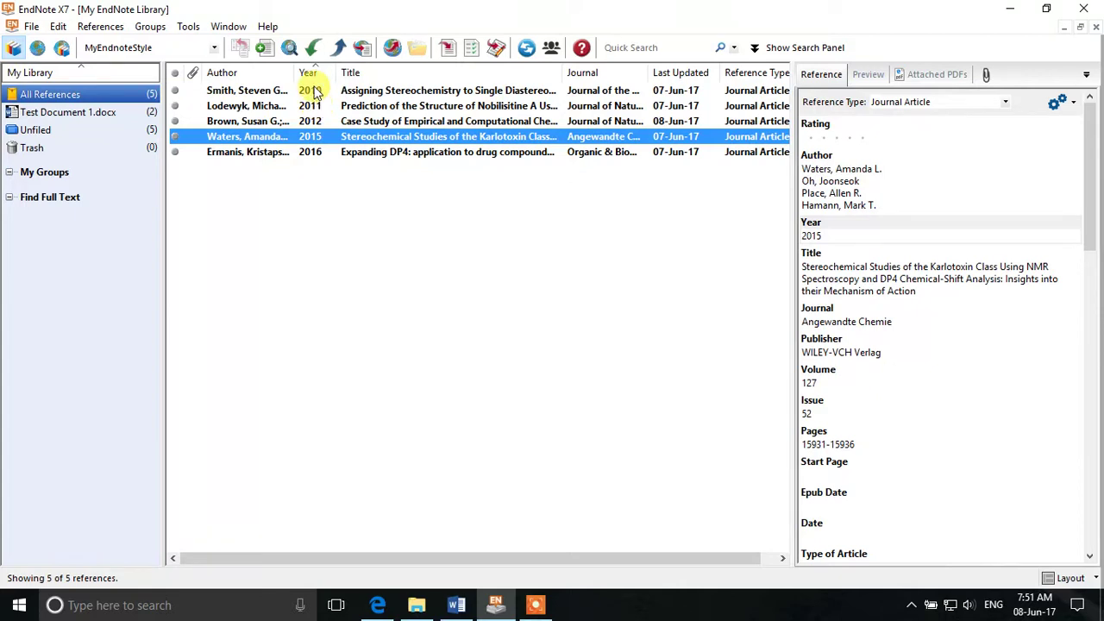
left_click(307, 70)
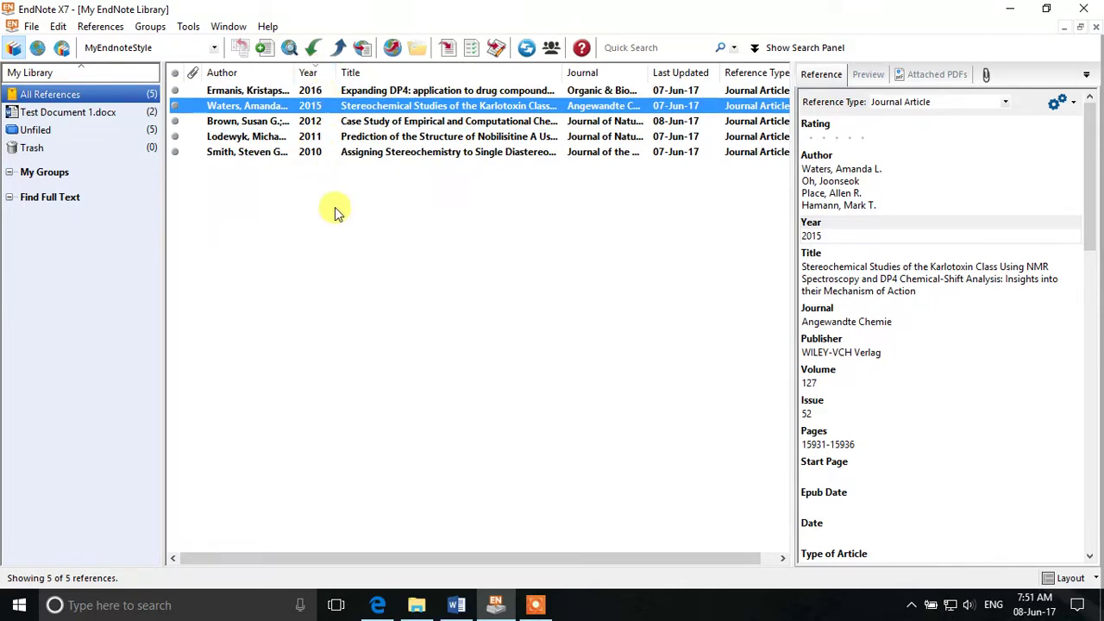
left_click(334, 207)
left_click(326, 93)
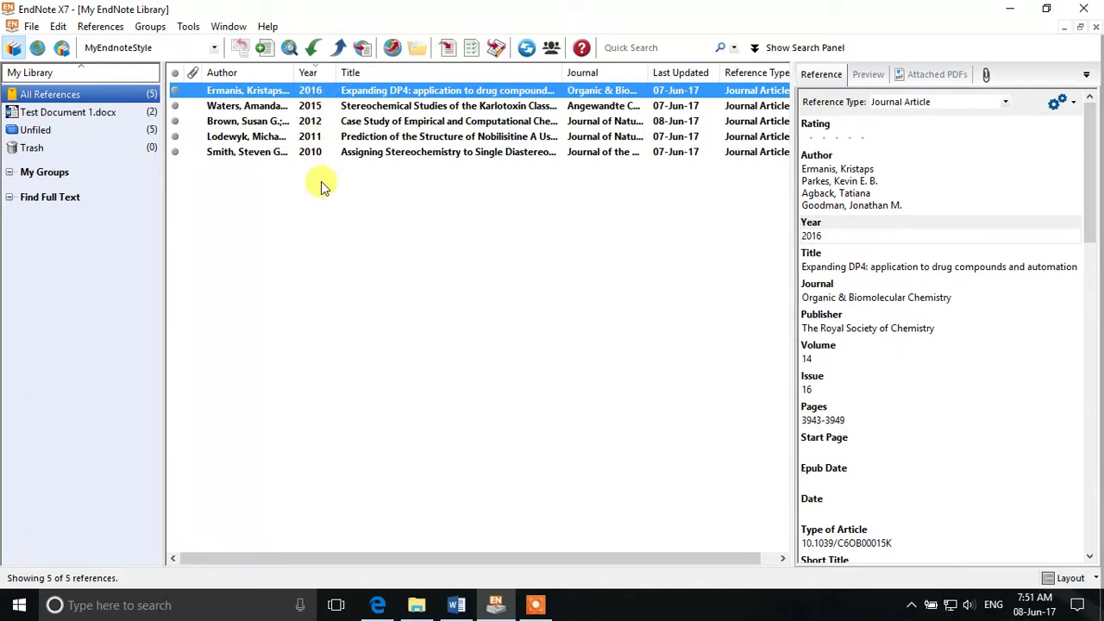
Sort the library references by author in both directions and restore the sorting by year with the newest first
left_click(217, 75)
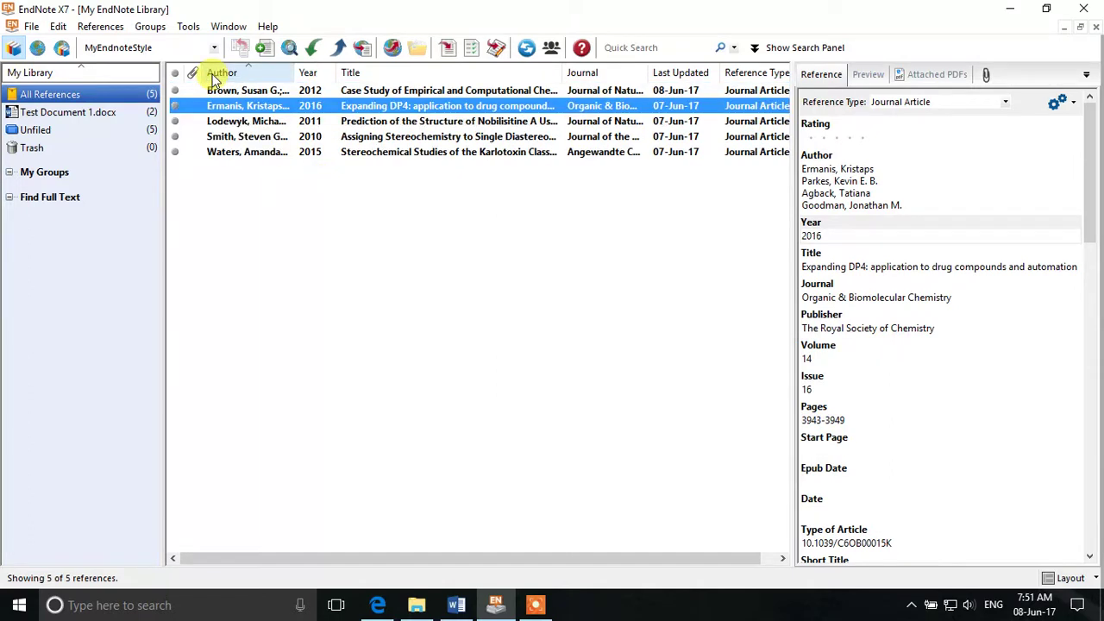
left_click(218, 75)
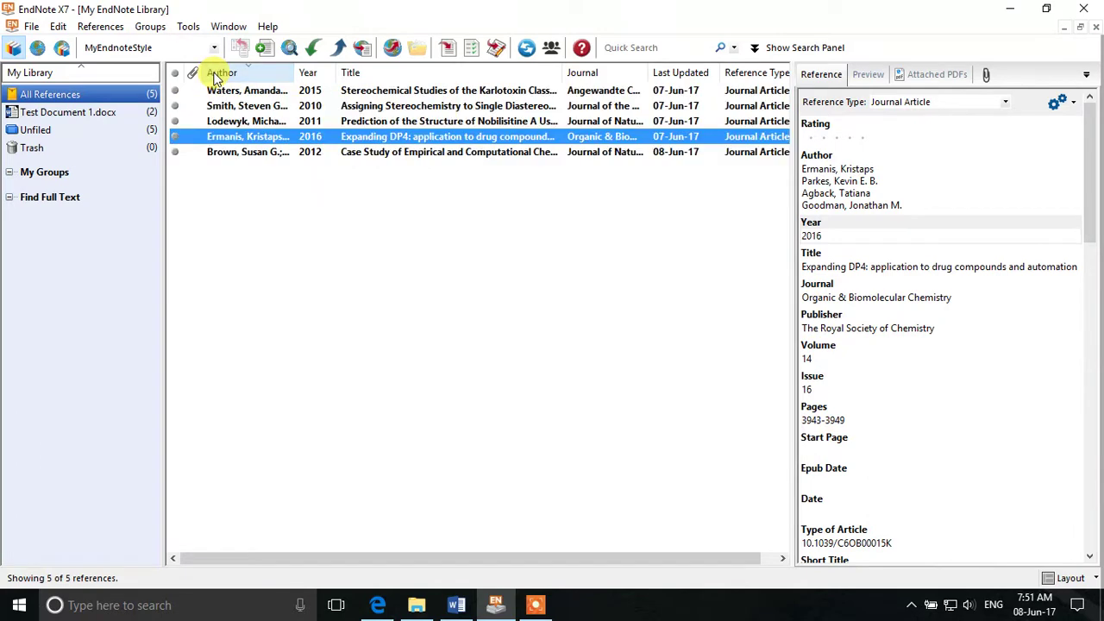
left_click(327, 75)
left_click(328, 76)
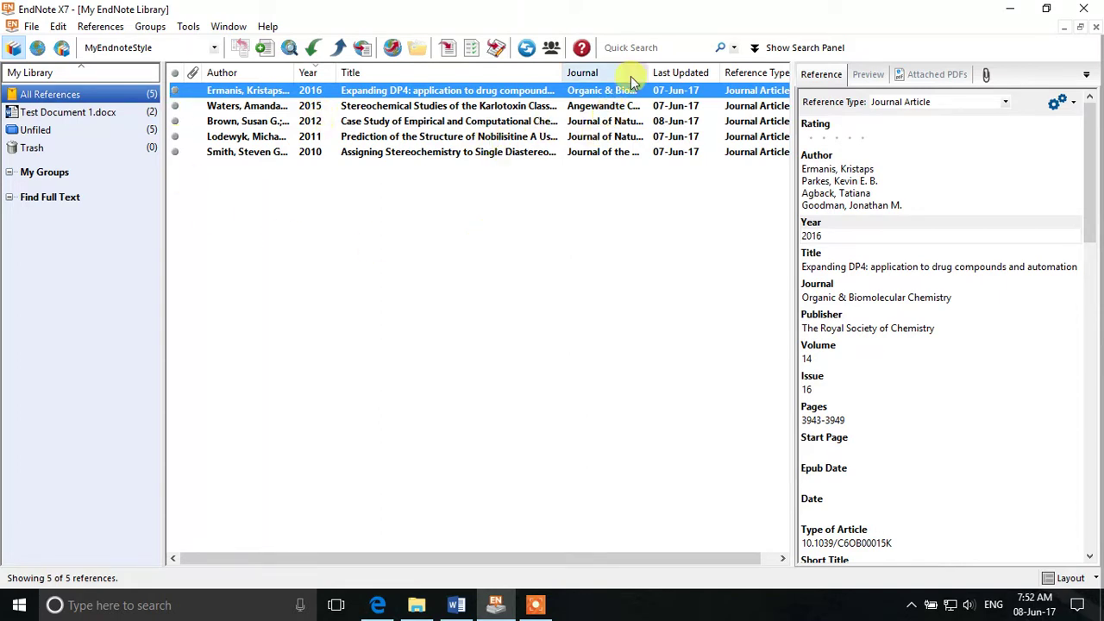
Search the library for 2012 and select the matching Journal of Natural Products reference
left_click(637, 46)
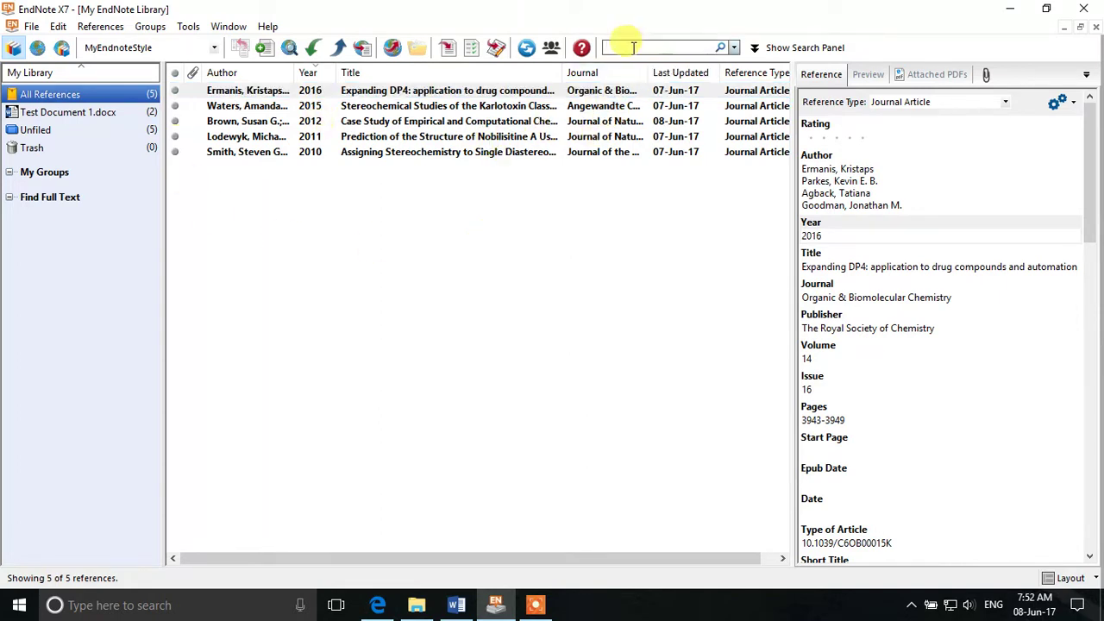
type("2012")
key("Return")
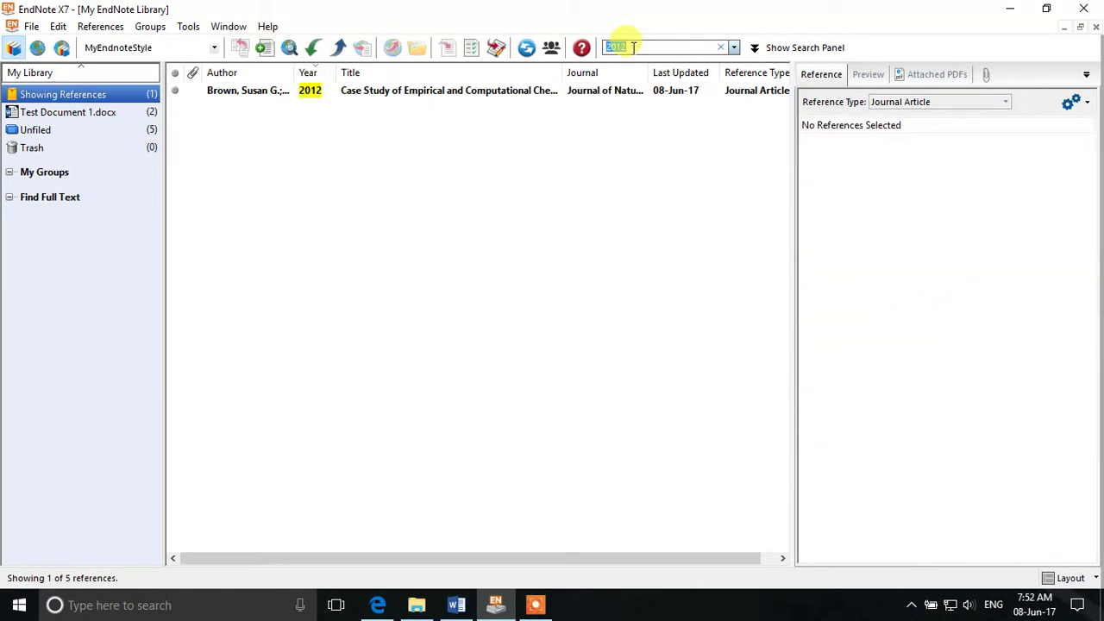
left_click(240, 91)
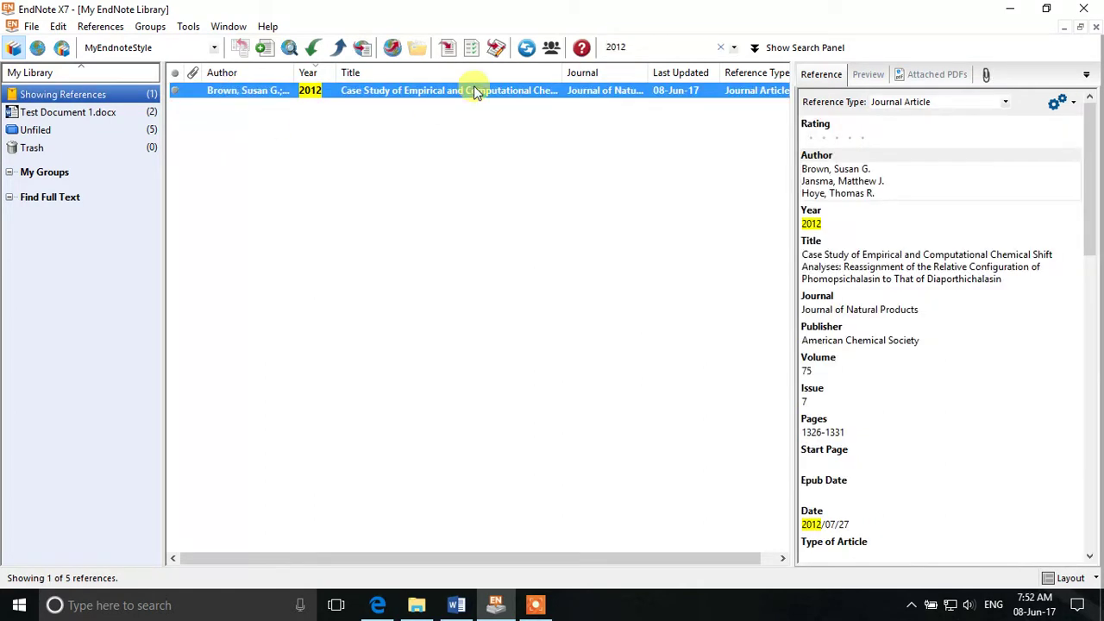
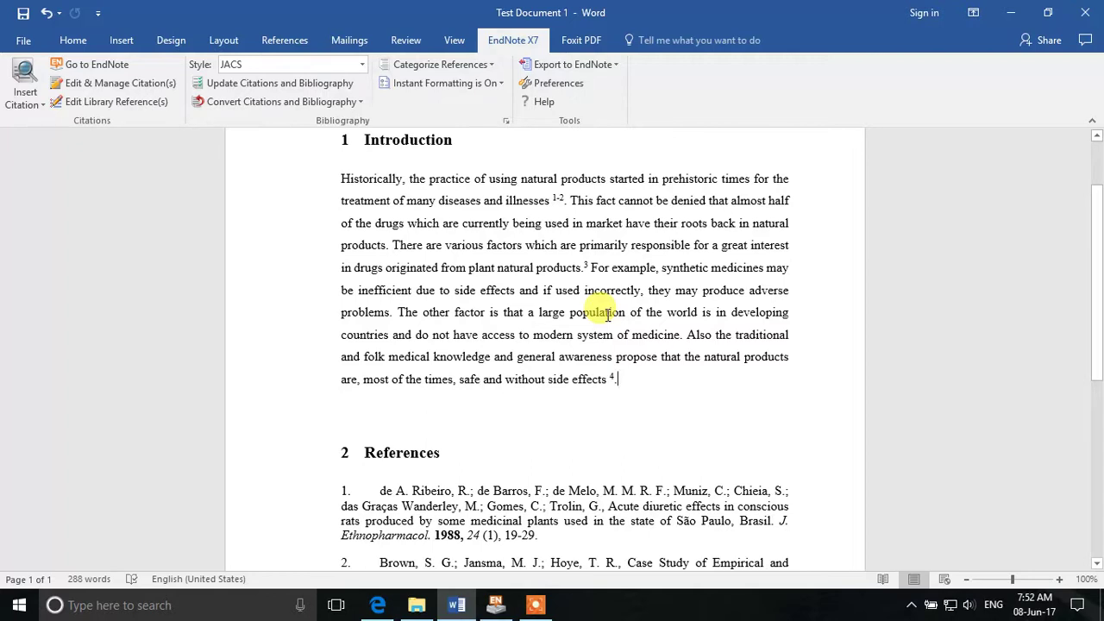
Insert the 2010 Journal of the American Chemical Society reference from the EndNote library into the citation group after "diseases and illnesses" in the Word document
left_click(563, 199)
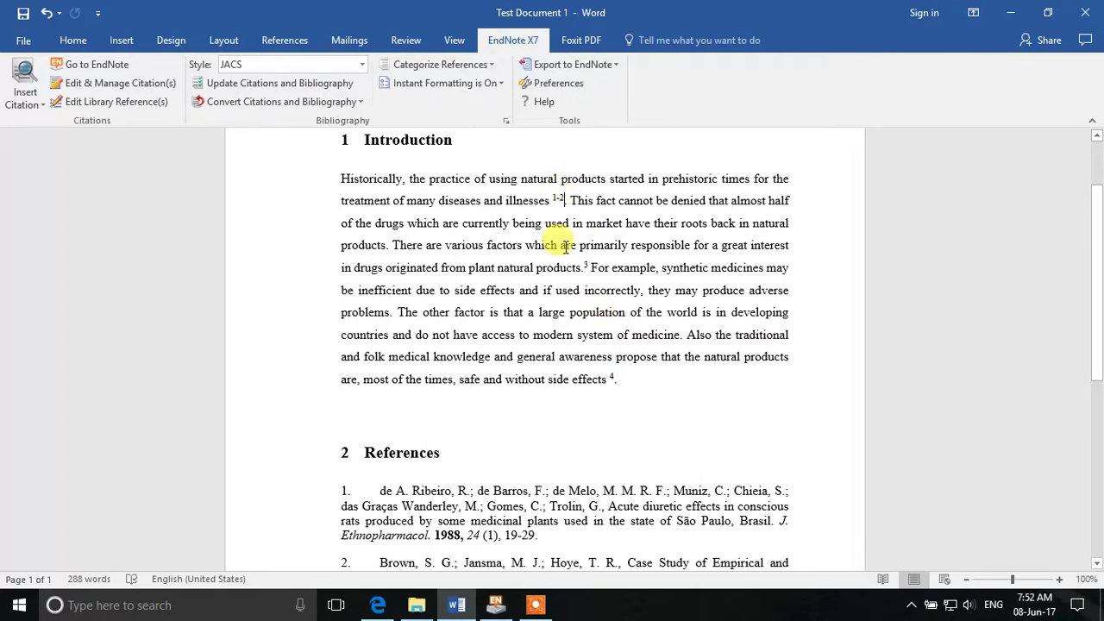
left_click(496, 605)
left_click(316, 152)
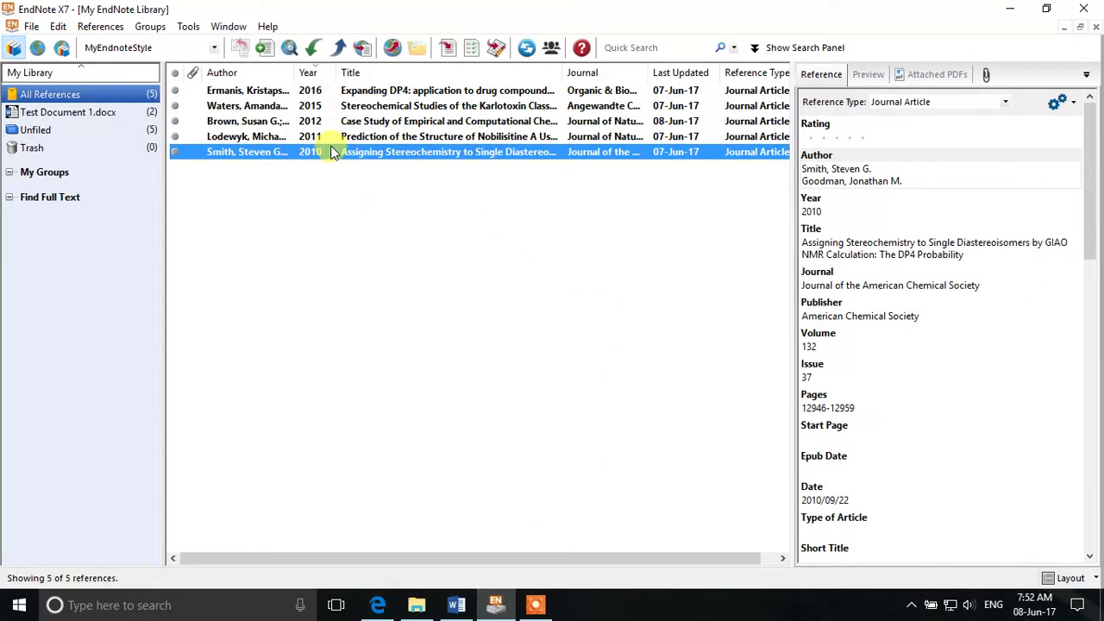
left_click(450, 49)
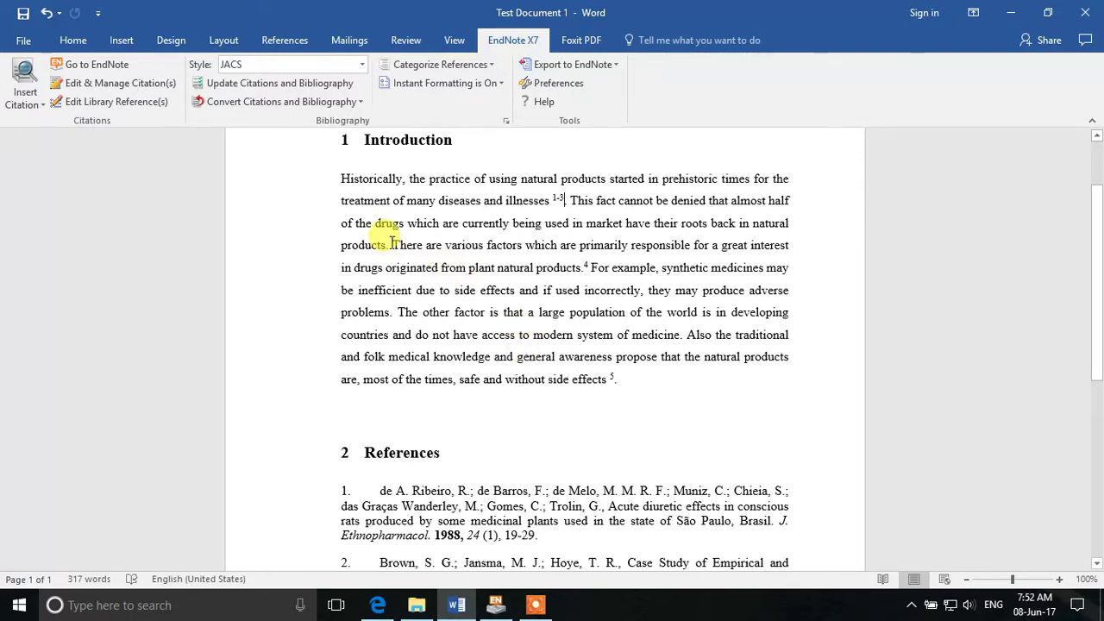
Move the sentence "There are various factors... plant natural products." with its citation into a new paragraph at the end of the Introduction
left_click_drag(390, 245, 592, 263)
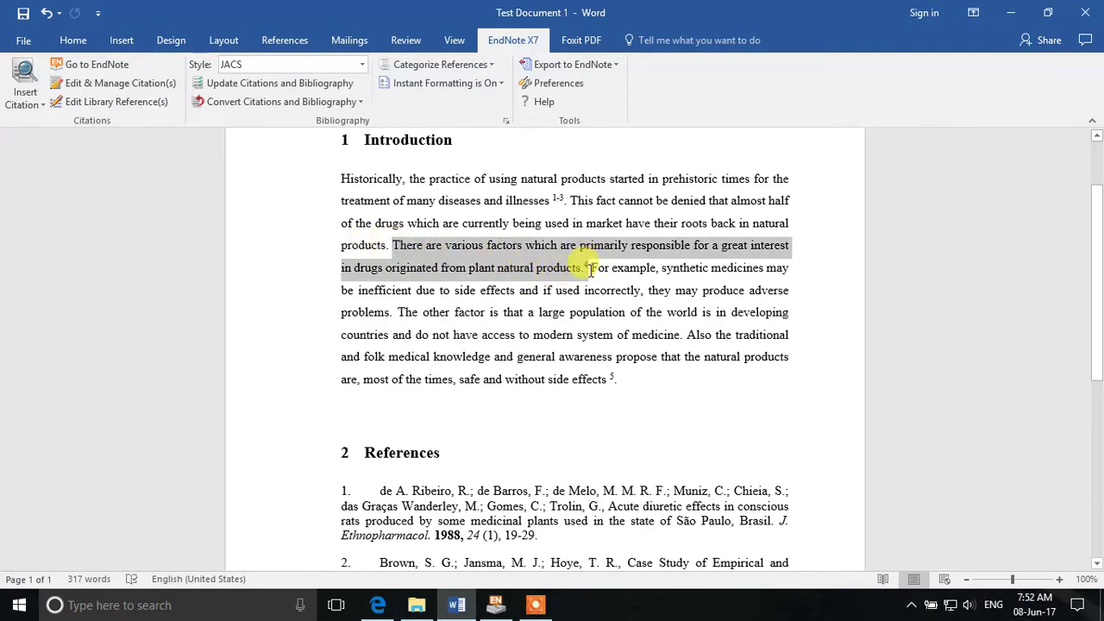
left_click_drag(590, 269, 590, 269)
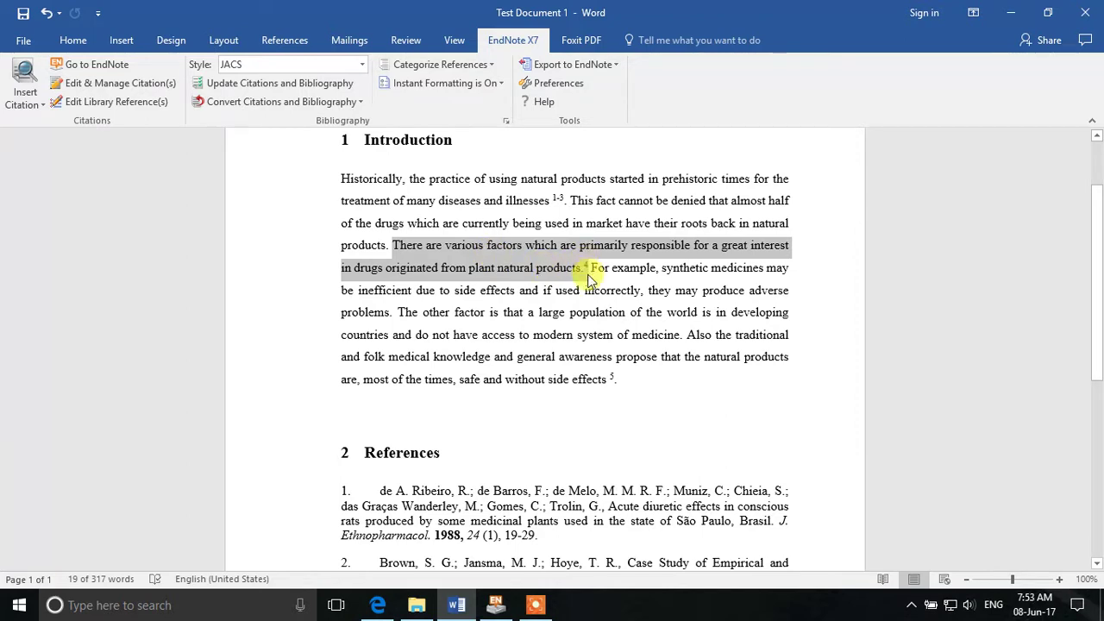
right_click(544, 265)
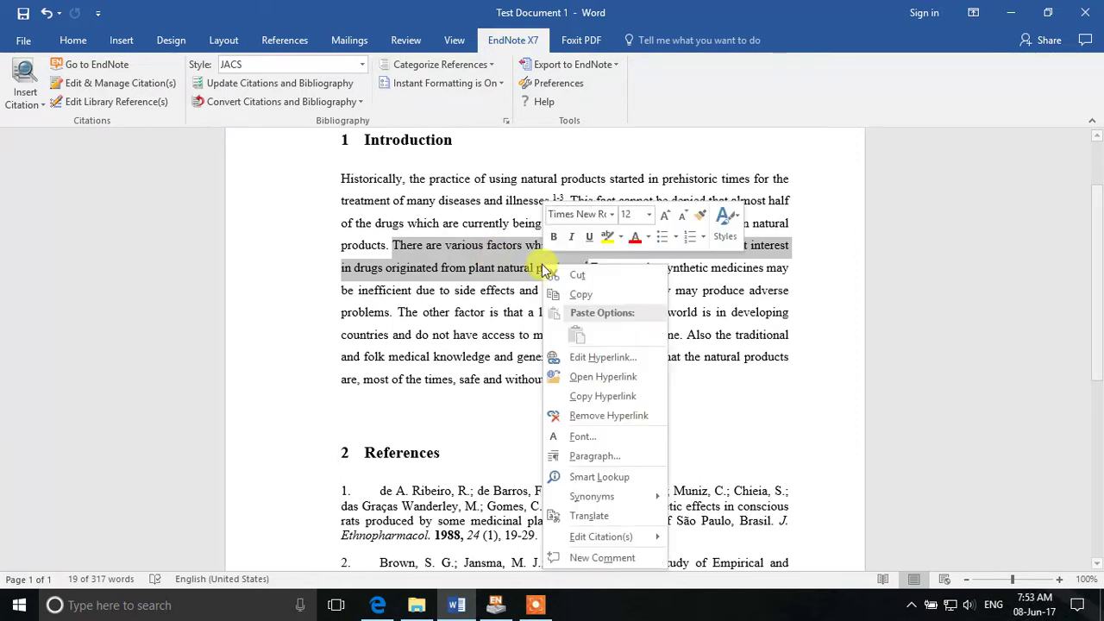
left_click(618, 276)
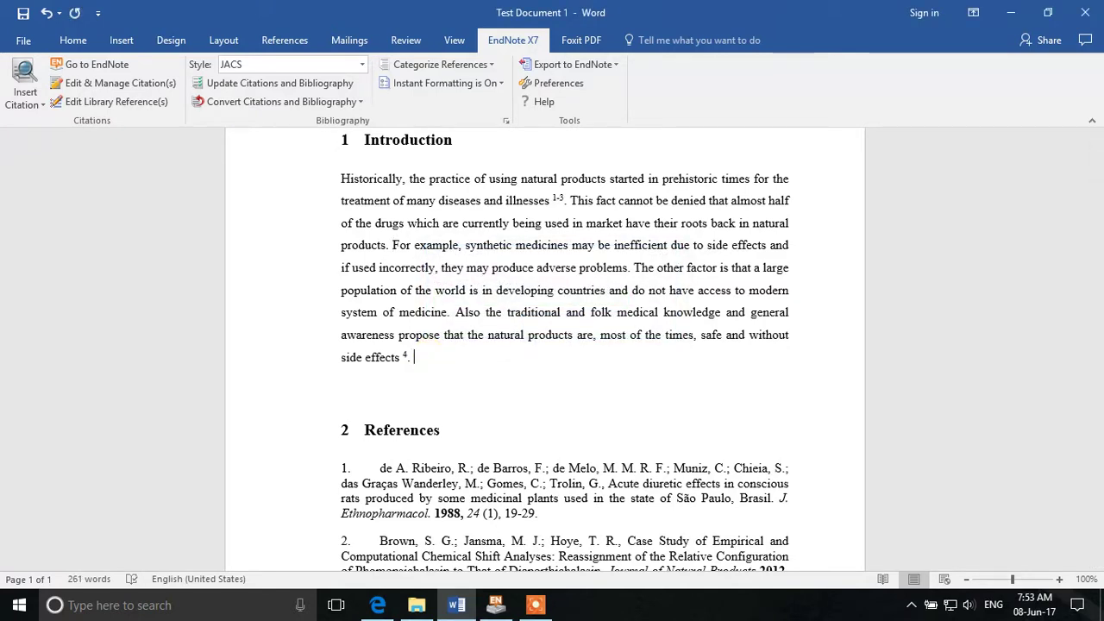
key("Return")
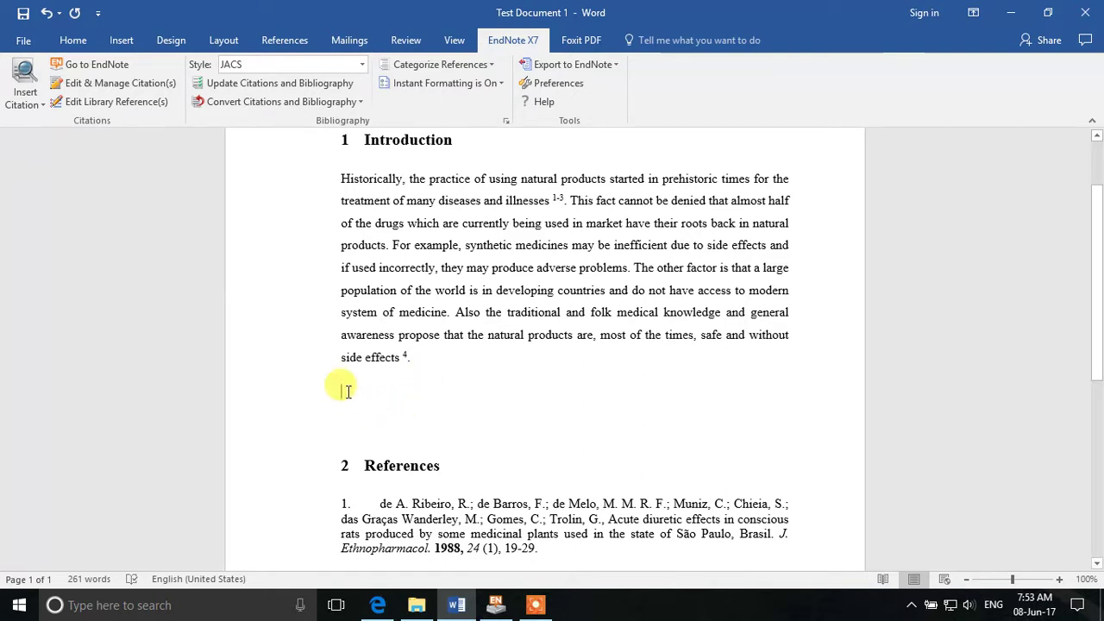
key("ctrl+v")
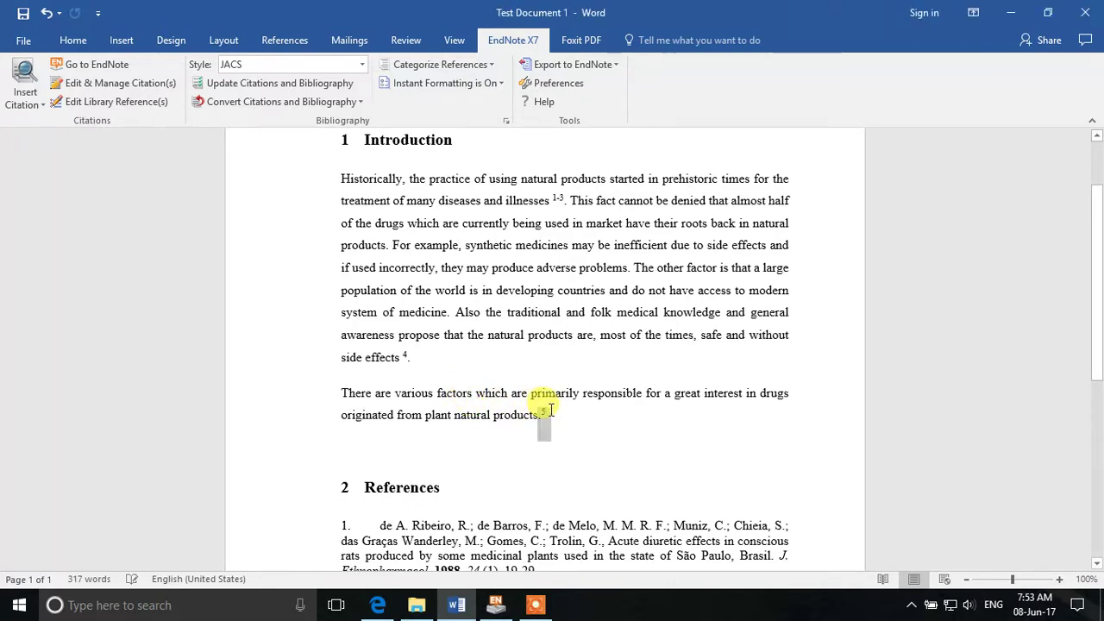
Examine the moved sentence's citation number and the matching entry in the References section
scroll(539, 418, "down", 5)
scroll(365, 473, "down", 2)
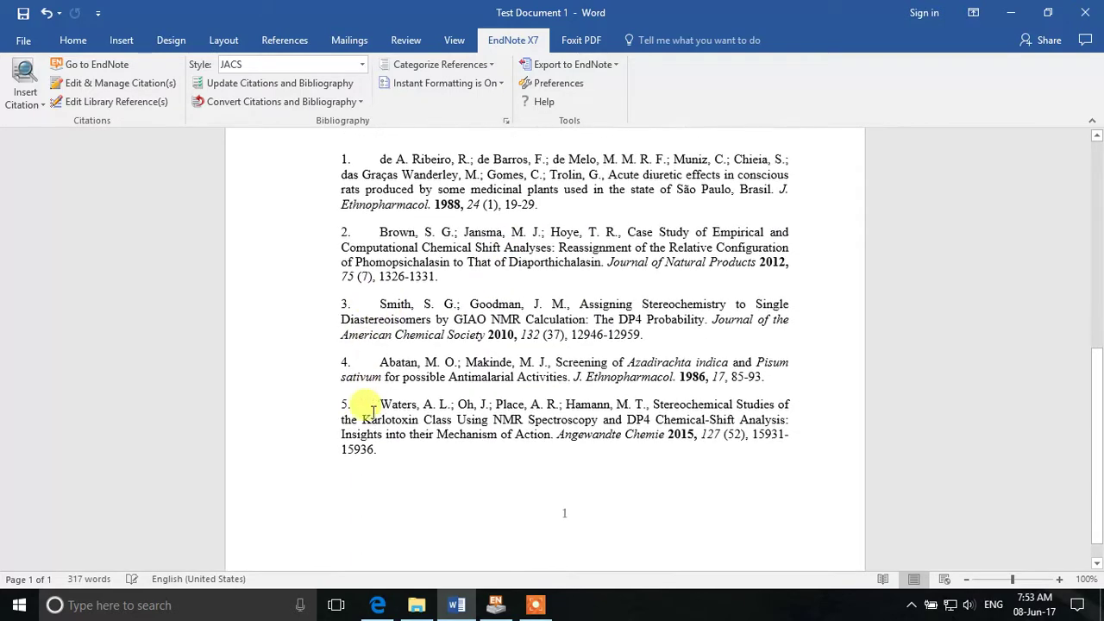
scroll(529, 423, "up", 4)
scroll(529, 423, "up", 4)
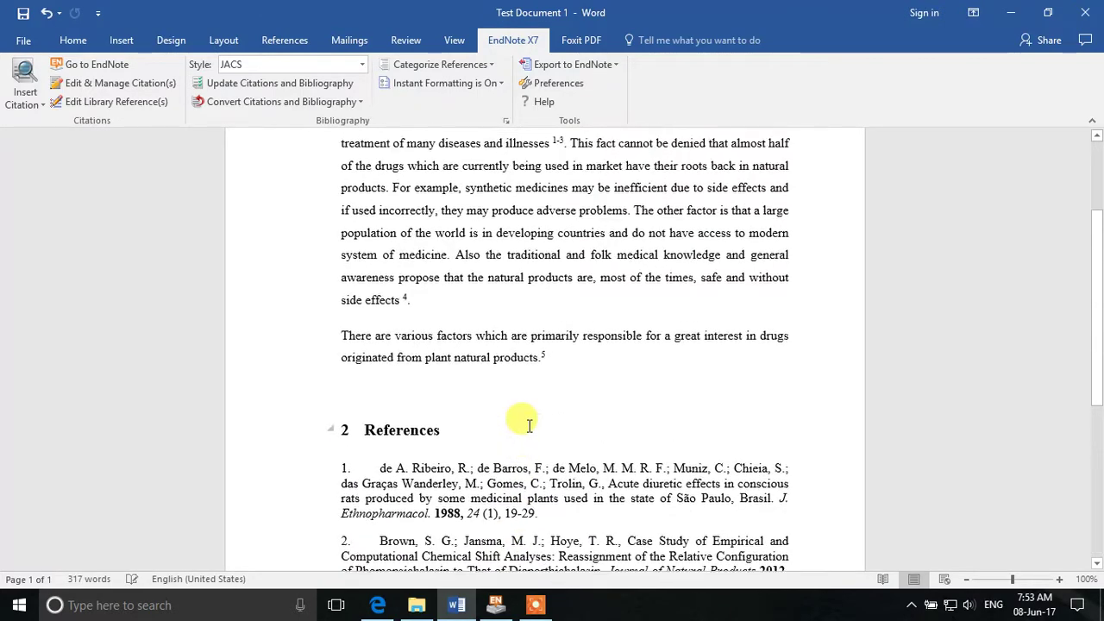
scroll(528, 423, "down", 1)
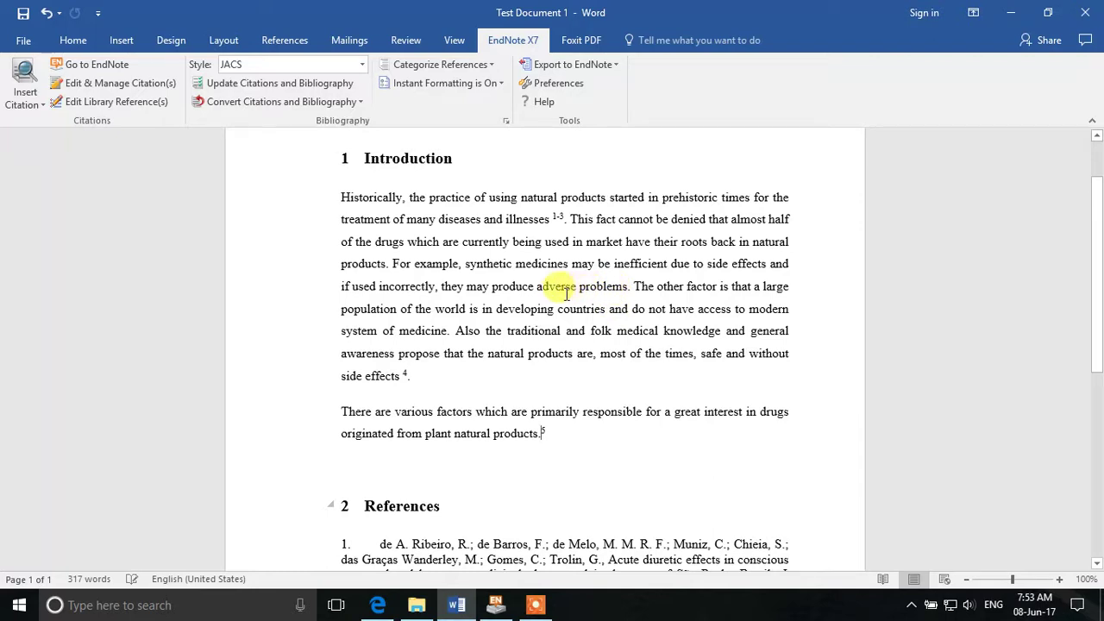
Copy the citation after "without side effects" and paste it after "adverse problems." in the Introduction
double_click(402, 376)
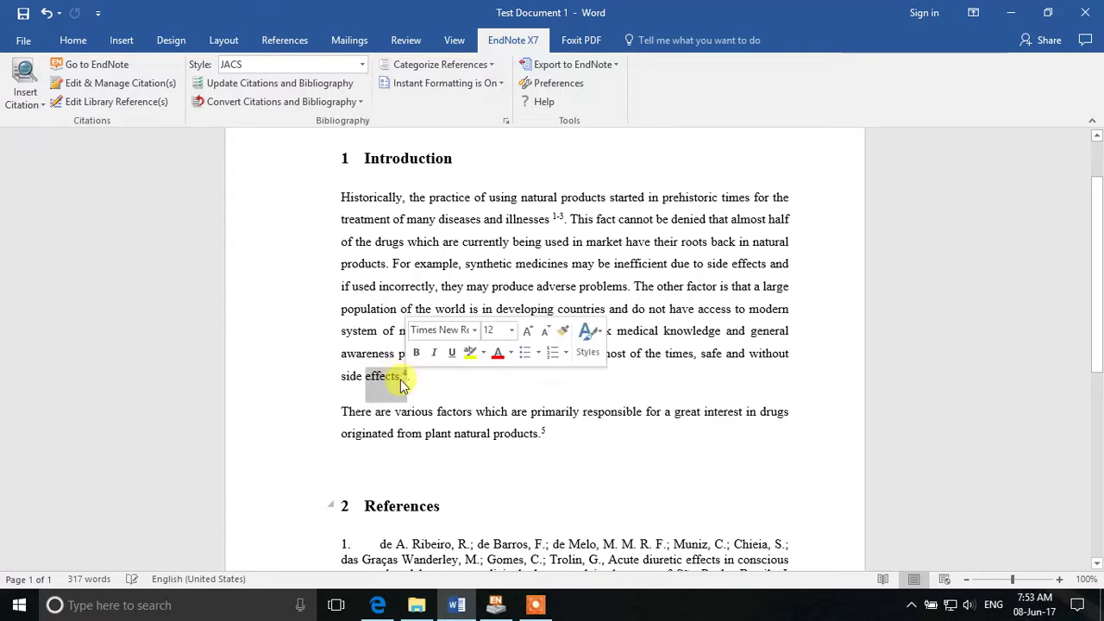
double_click(403, 376)
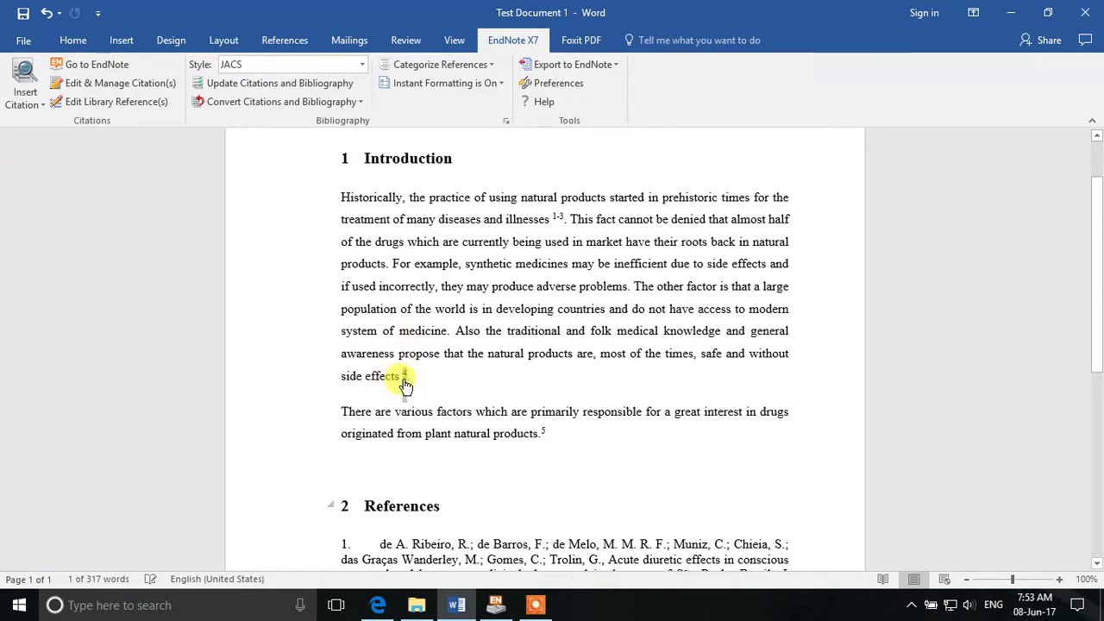
mouse_move(405, 386)
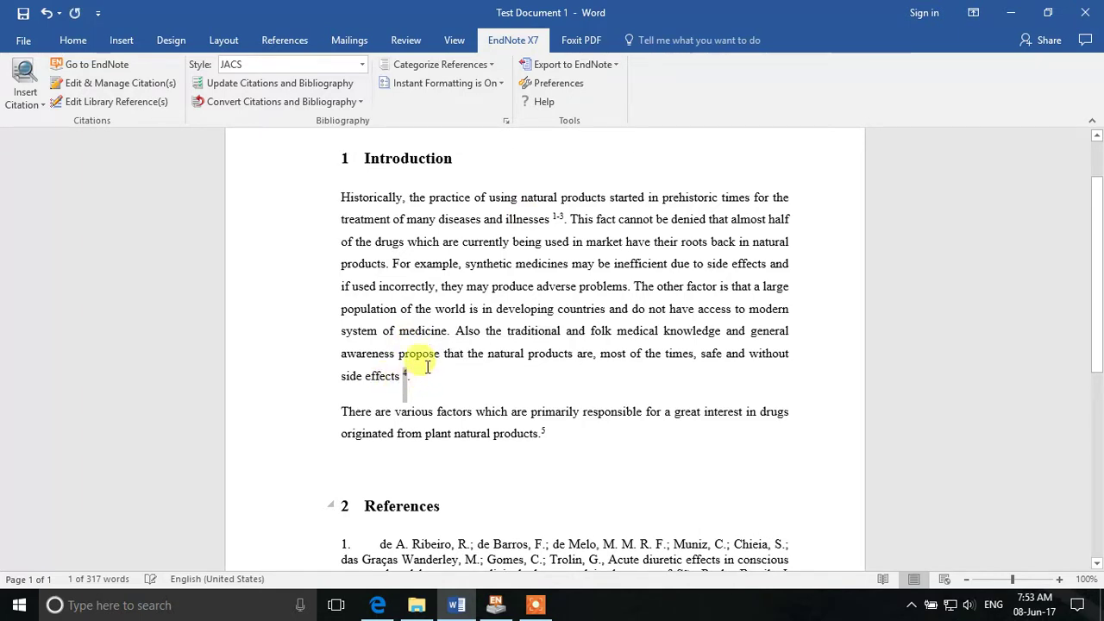
left_click(630, 287)
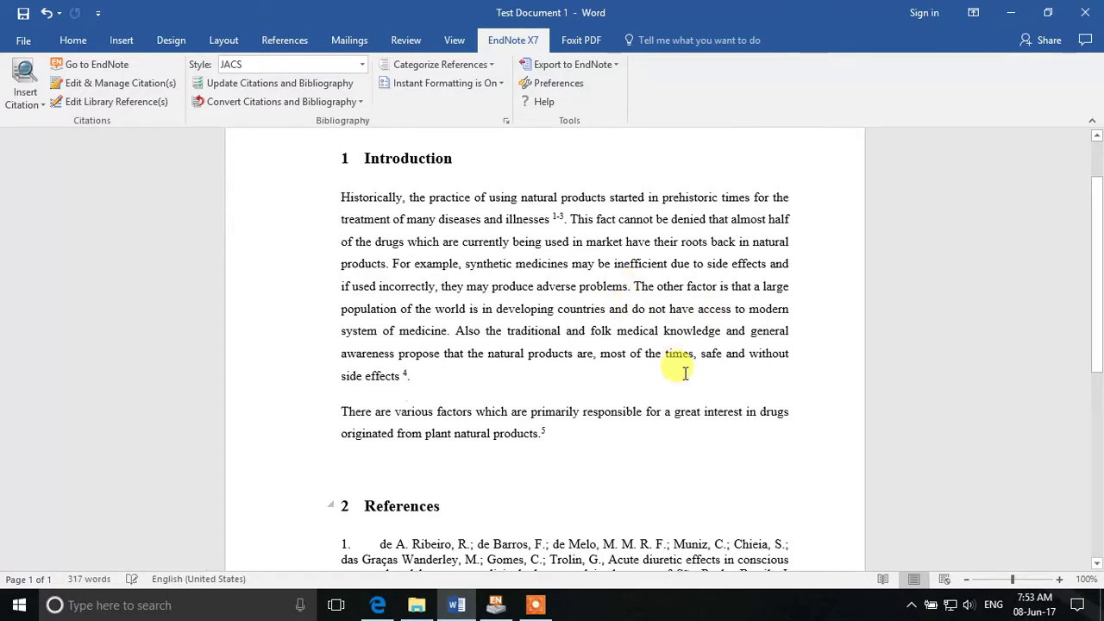
key("ctrl+v")
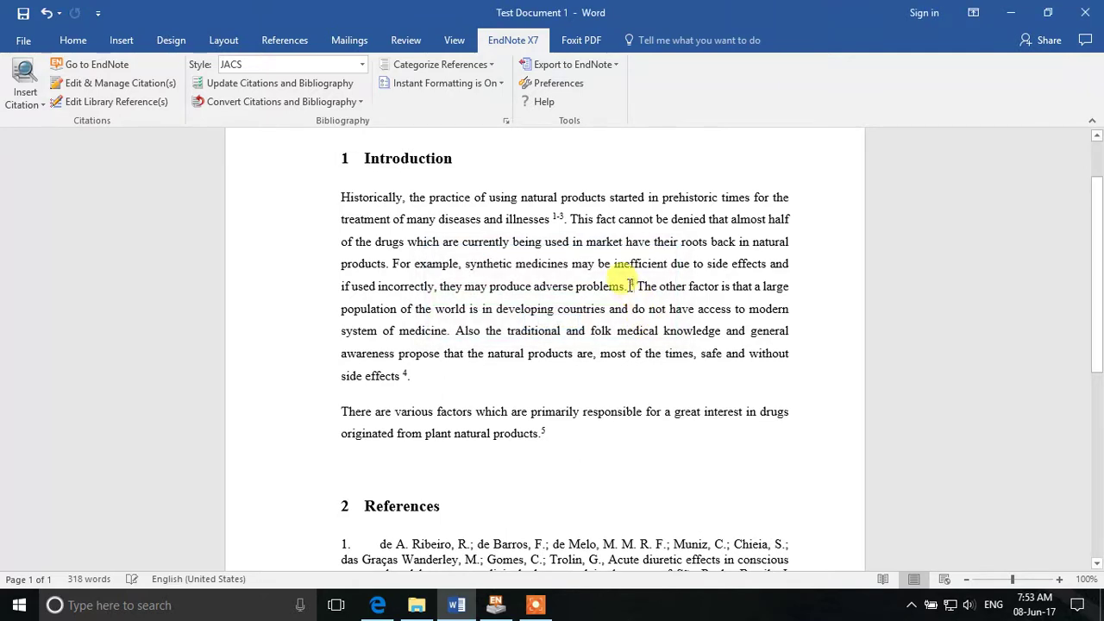
key("ctrl+z")
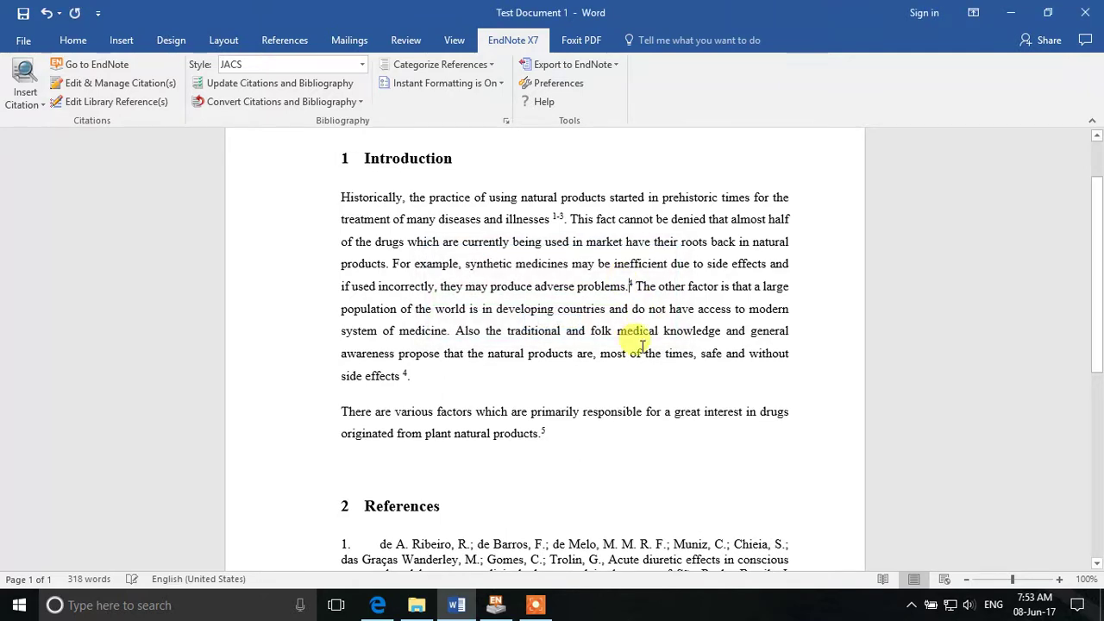
Compare the repeated citation and the grouped citation in the Introduction with their entries in the References section
scroll(336, 463, "down", 6)
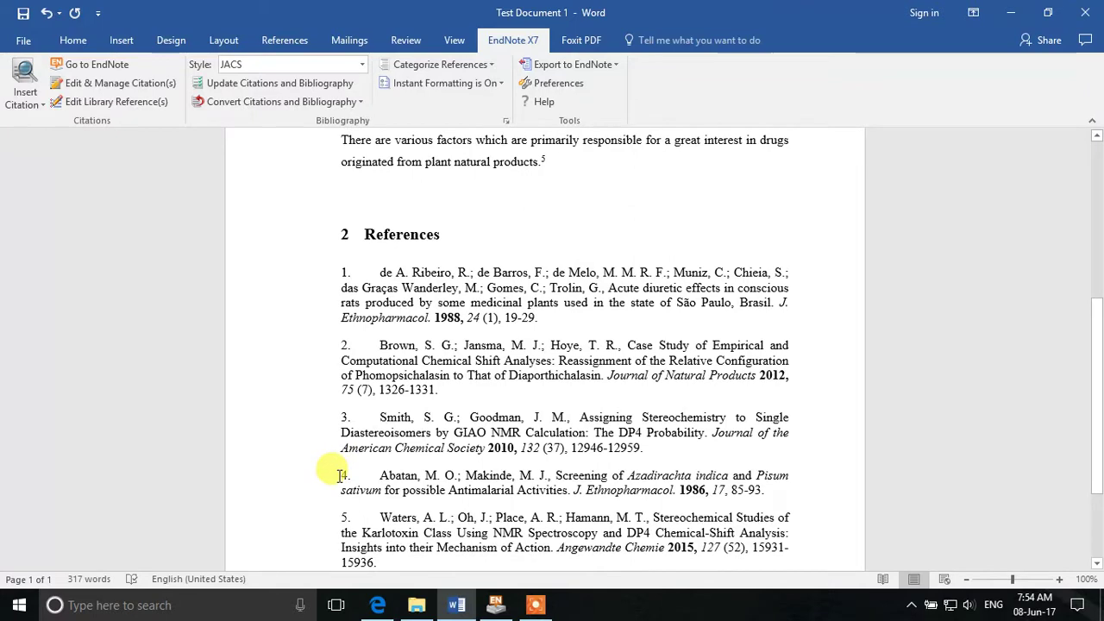
left_click(324, 489)
scroll(500, 259, "up", 6)
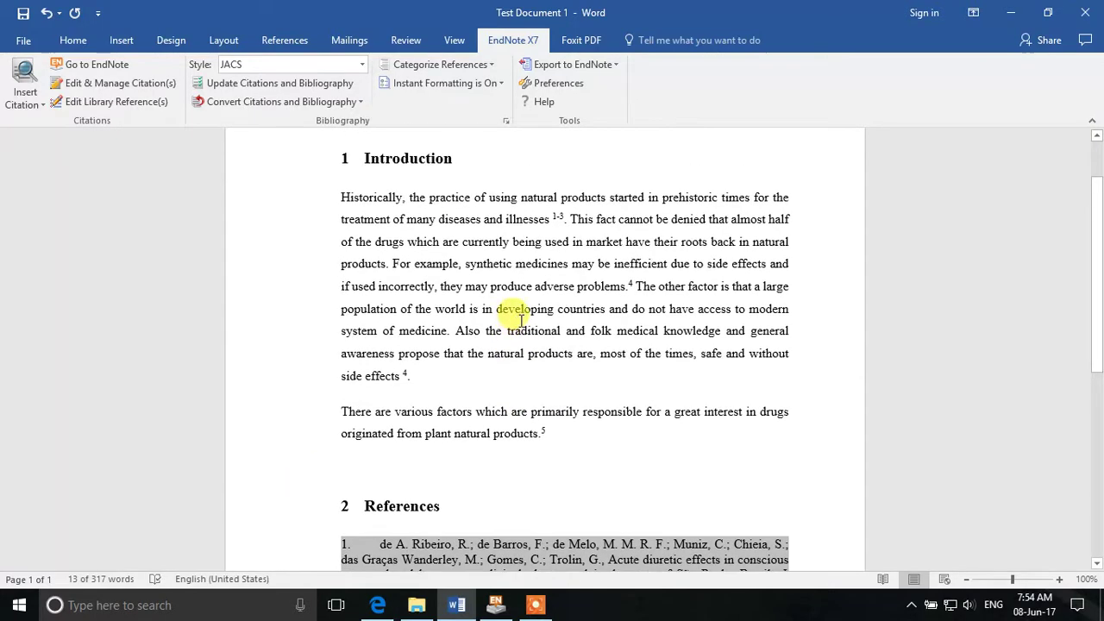
left_click(454, 377)
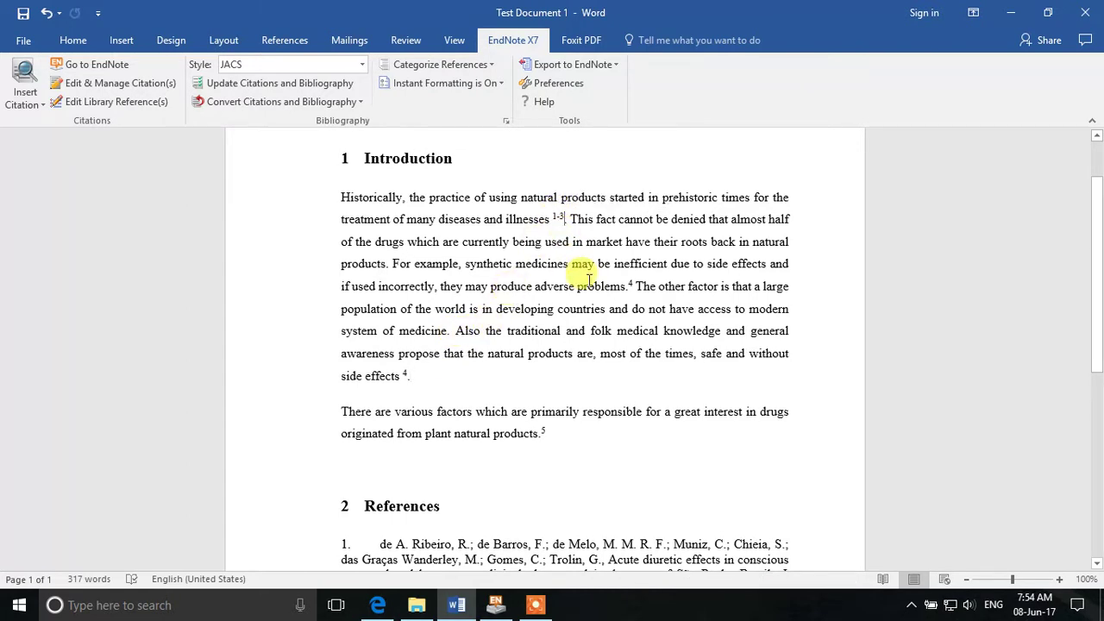
scroll(575, 272, "down", 3)
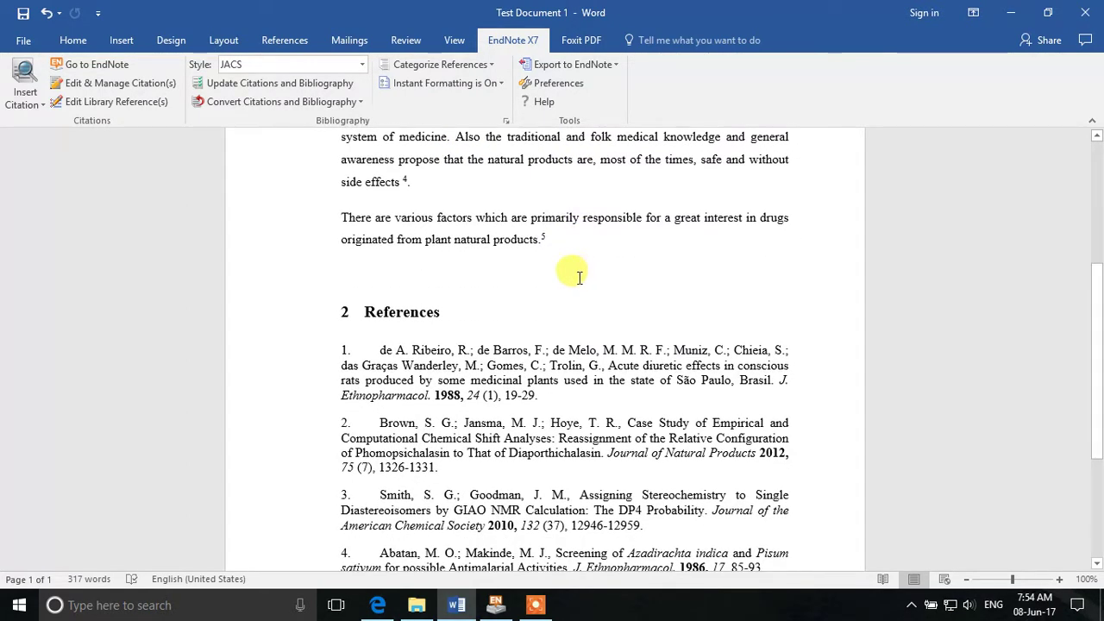
mouse_move(335, 420)
left_mouse_down()
mouse_move(423, 444)
mouse_move(424, 465)
left_mouse_up()
left_click(582, 347)
scroll(547, 342, "up", 4)
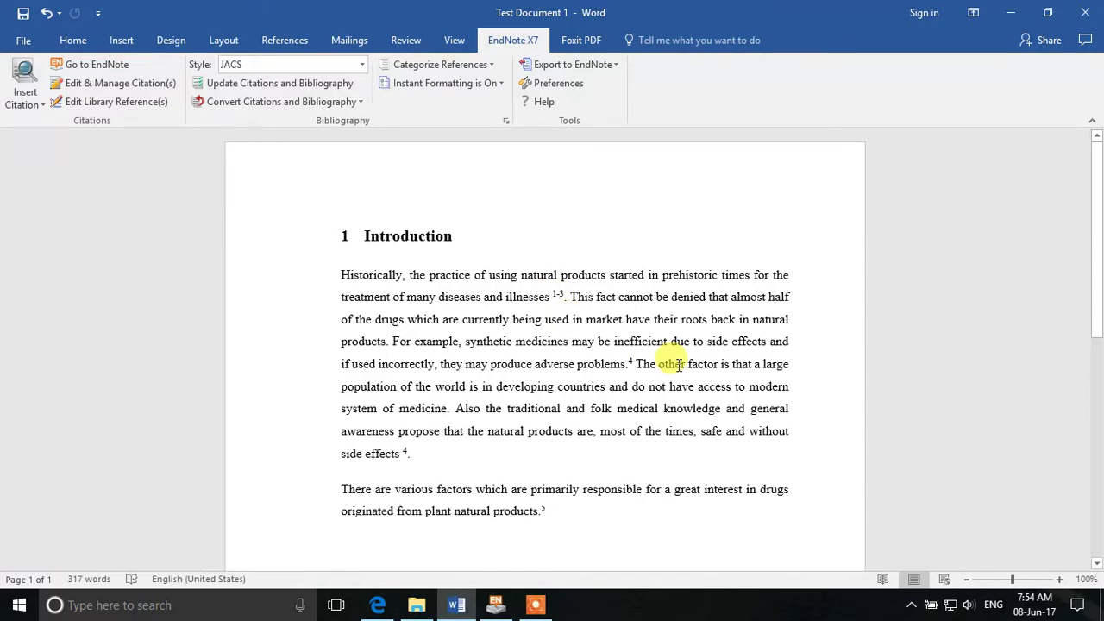
Delete the copied citation after "adverse problems." in the Introduction
scroll(679, 367, "down", 3)
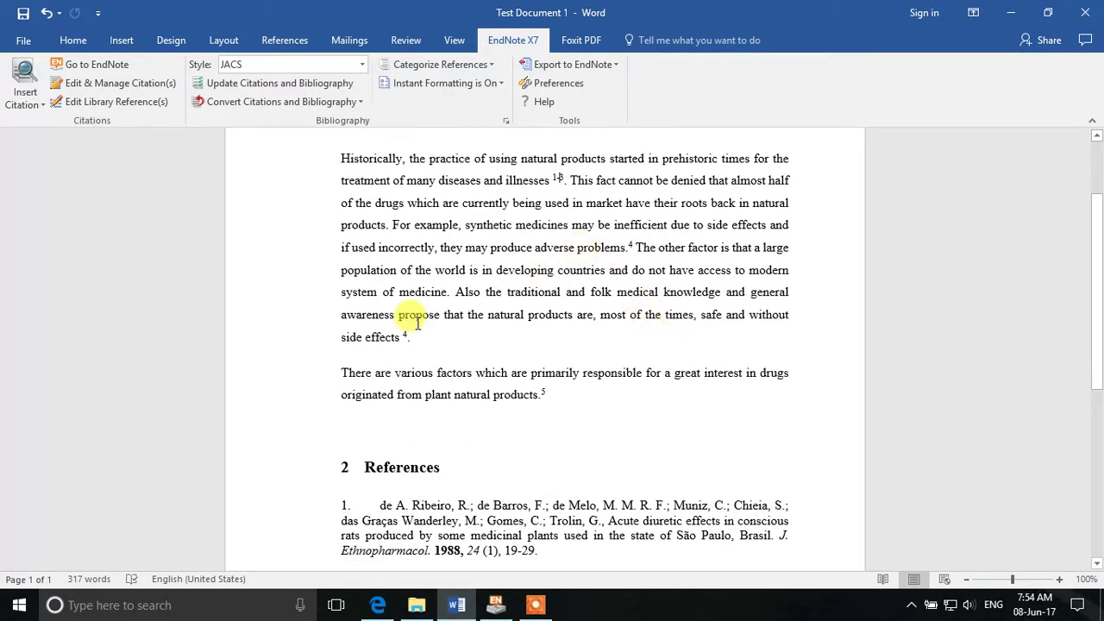
left_click(632, 248)
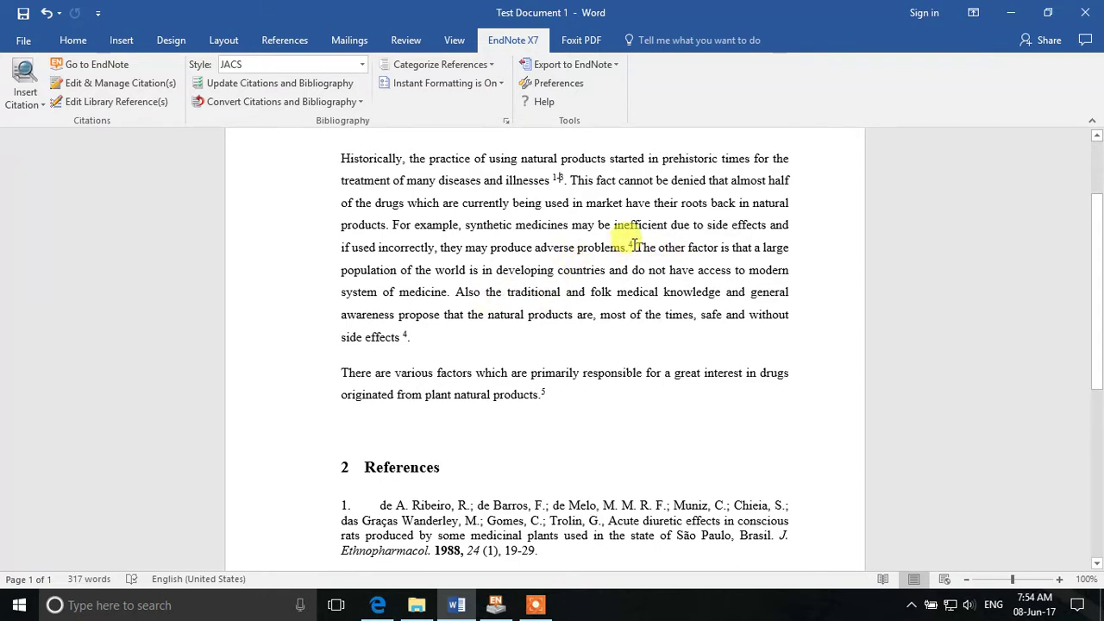
key("BackSpace")
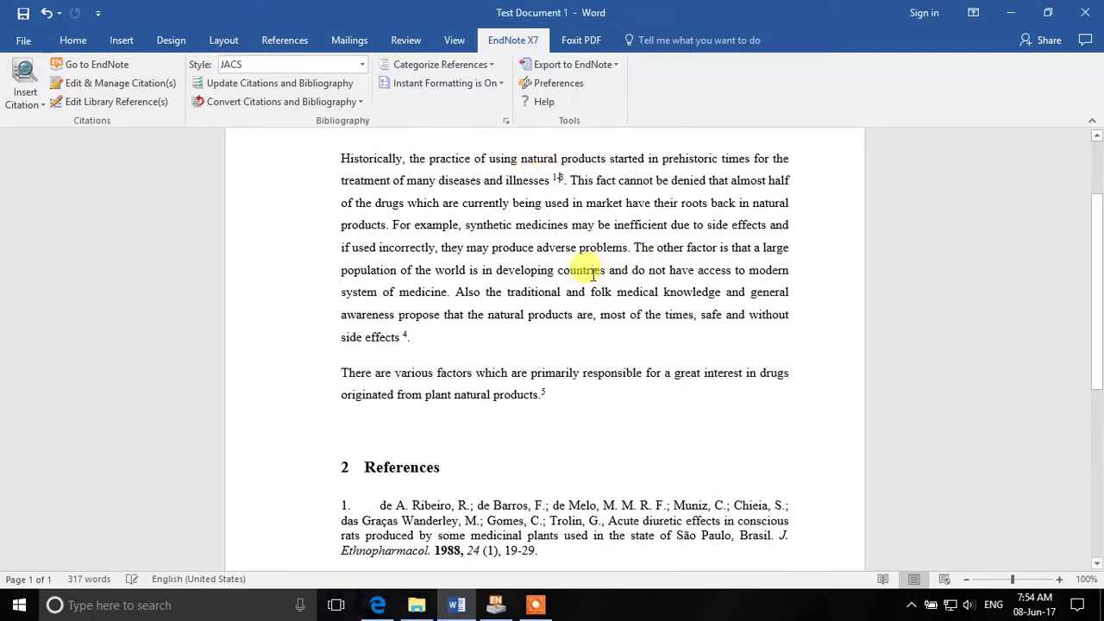
Open Edit & Manage Citations for the citation group after "diseases and illnesses" and move the dialog aside from the text
scroll(520, 313, "down", 3)
scroll(583, 347, "up", 4)
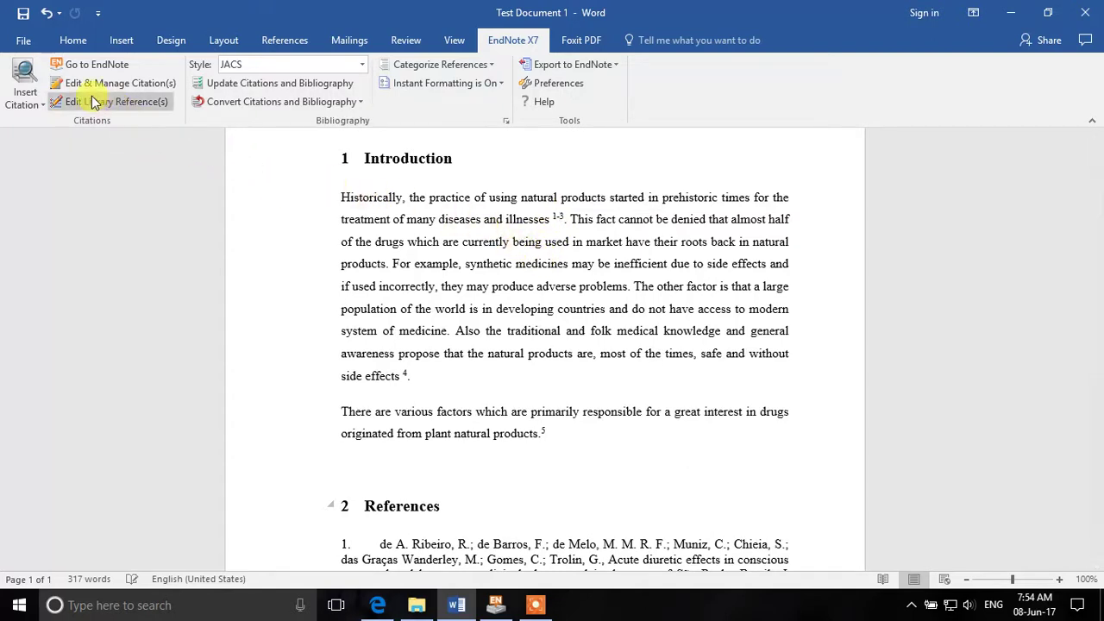
left_click(171, 92)
left_click_drag(591, 74, 868, 79)
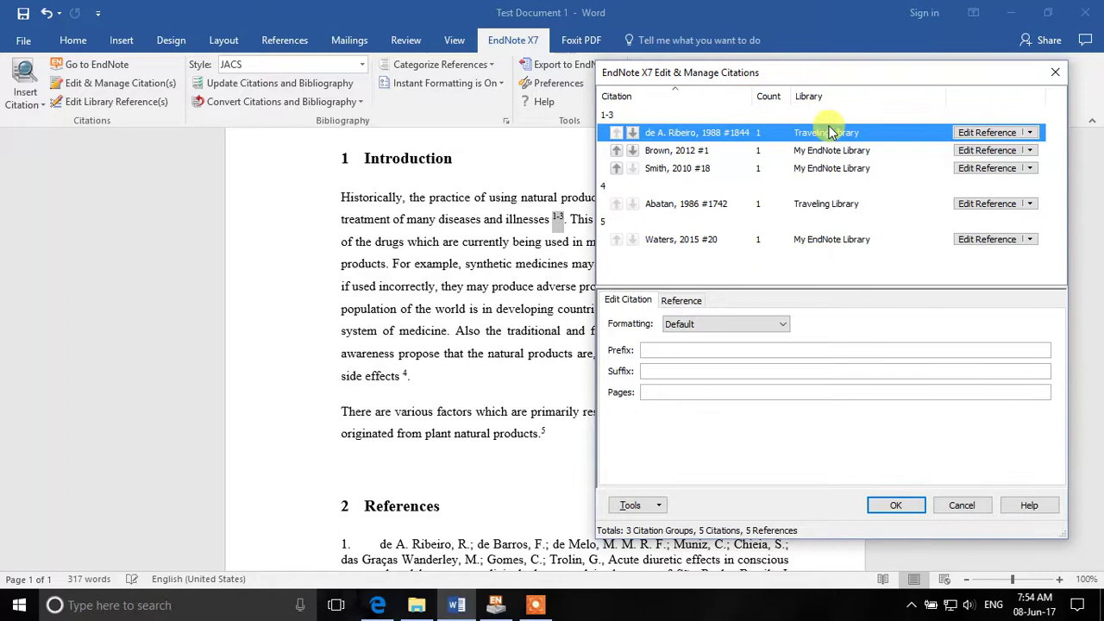
Display the full reference details of the 2012 citation #1 in the first citation group
left_click(778, 153)
left_click(772, 168)
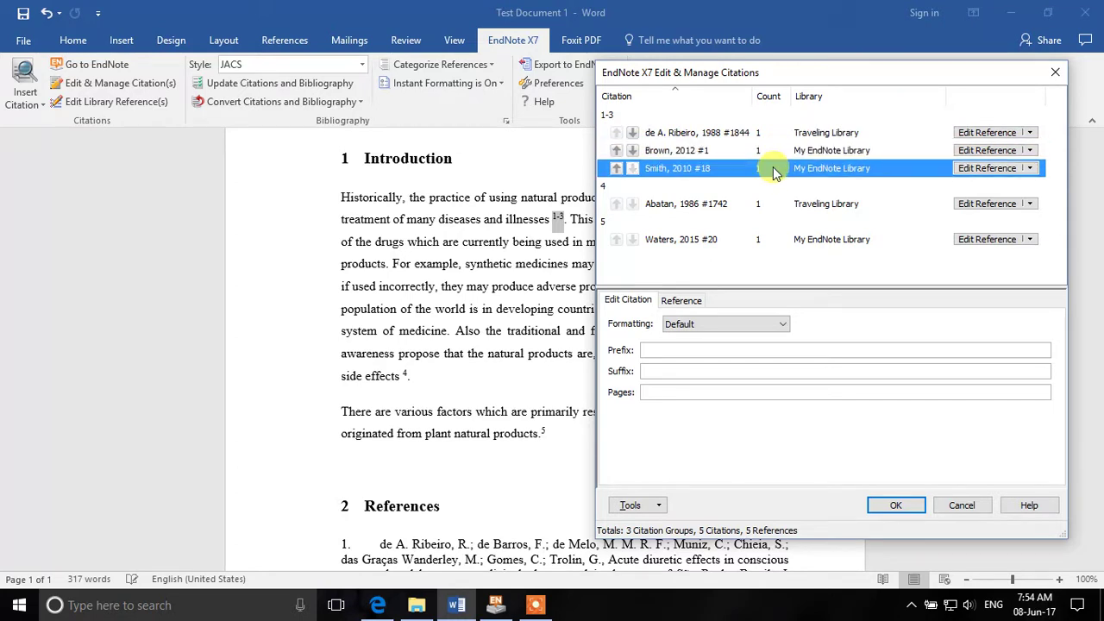
left_click(801, 155)
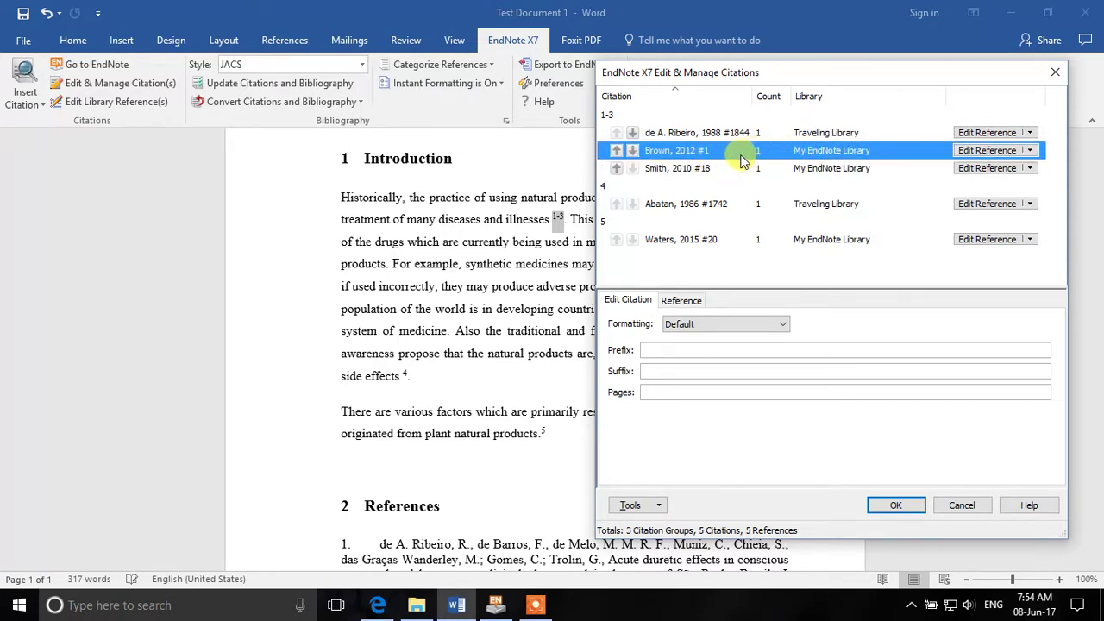
left_click(679, 300)
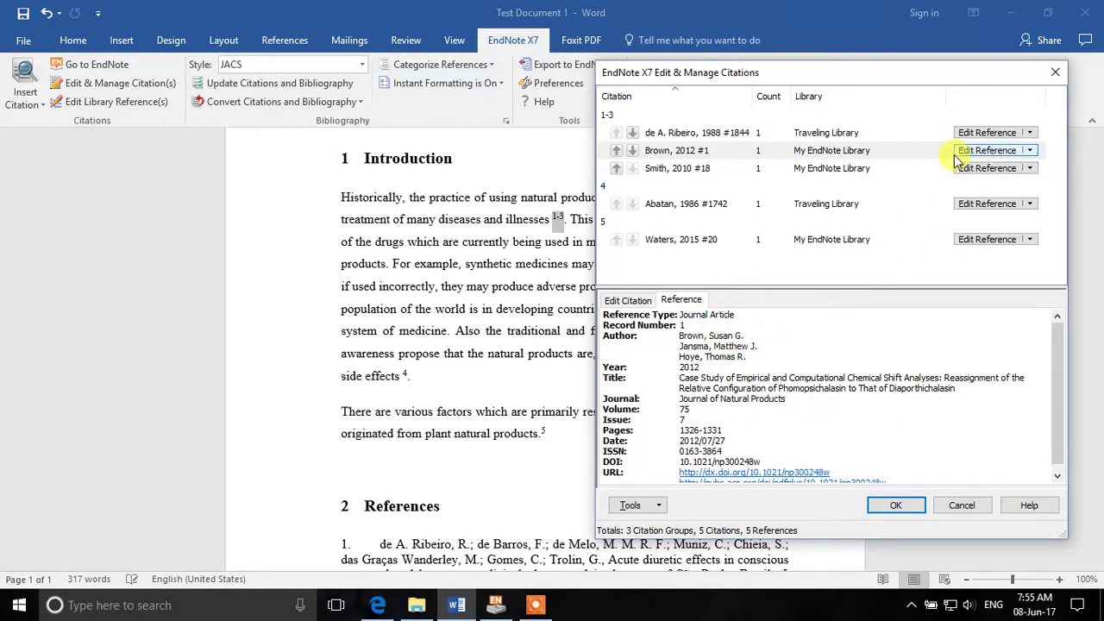
Remove the 2012 citation #1 from the group after "diseases and illnesses", apply the change, and check the numbering against the References list
left_click(764, 150)
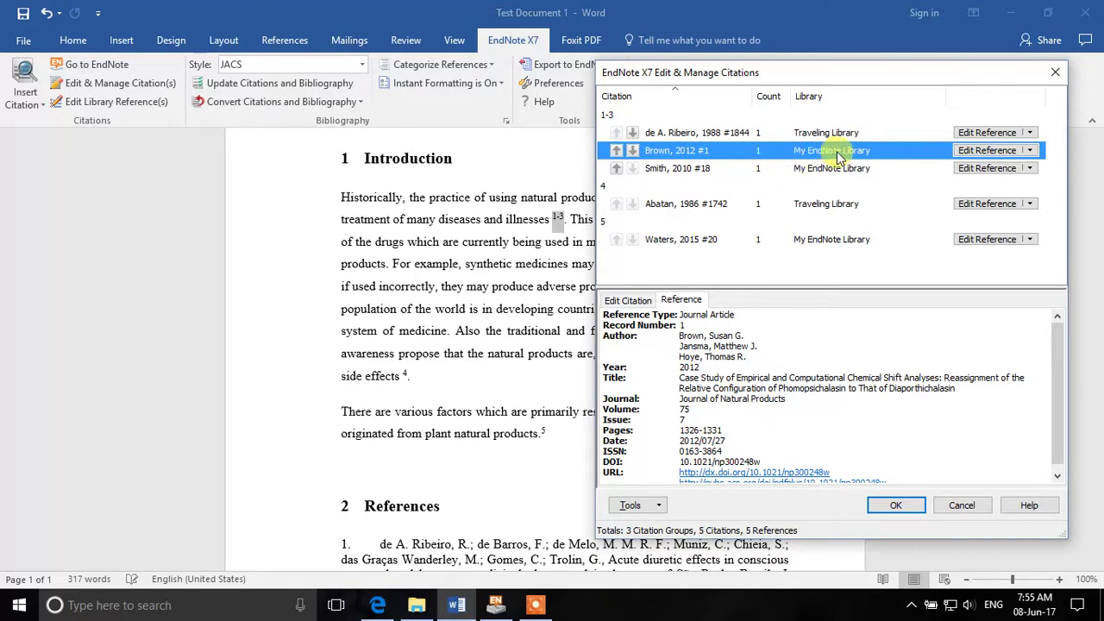
left_click(1030, 152)
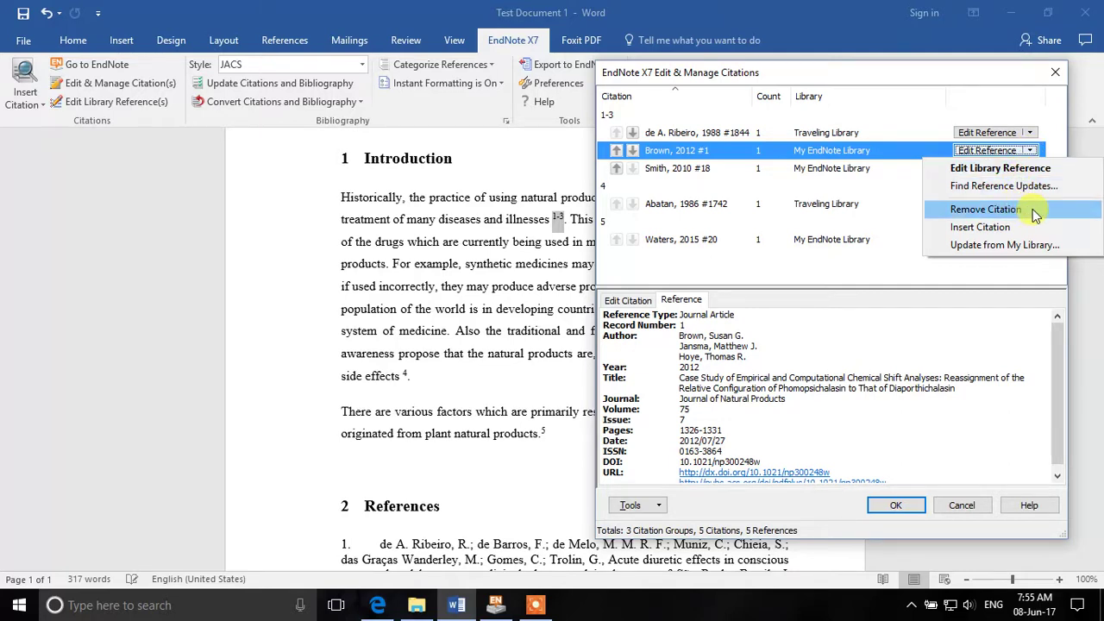
left_click(986, 210)
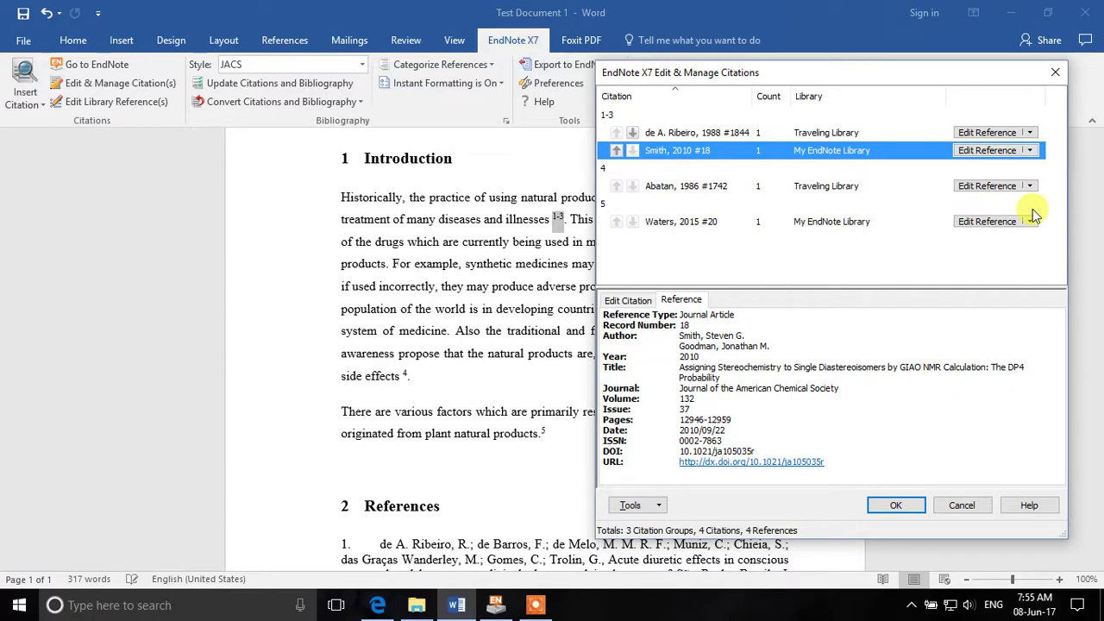
left_click(895, 507)
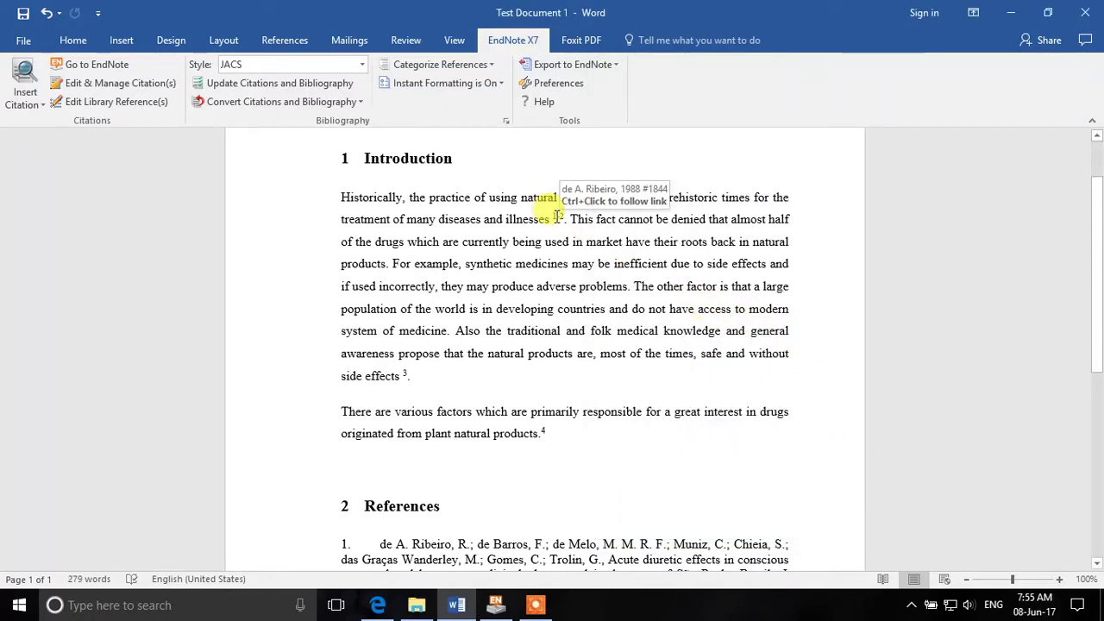
scroll(571, 233, "down", 3)
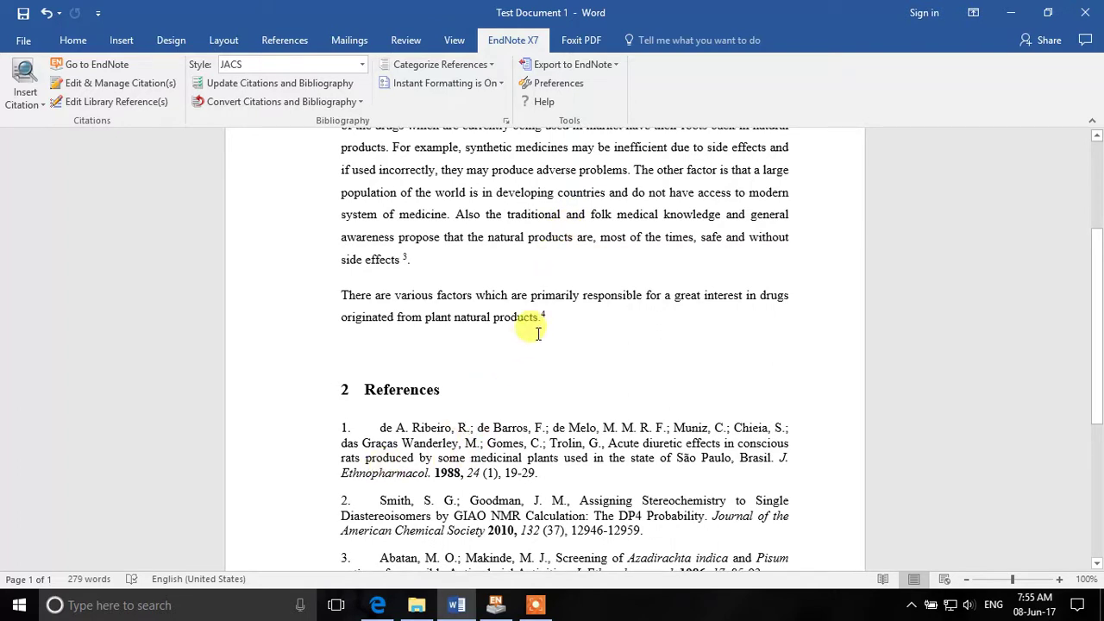
scroll(534, 310, "up", 3)
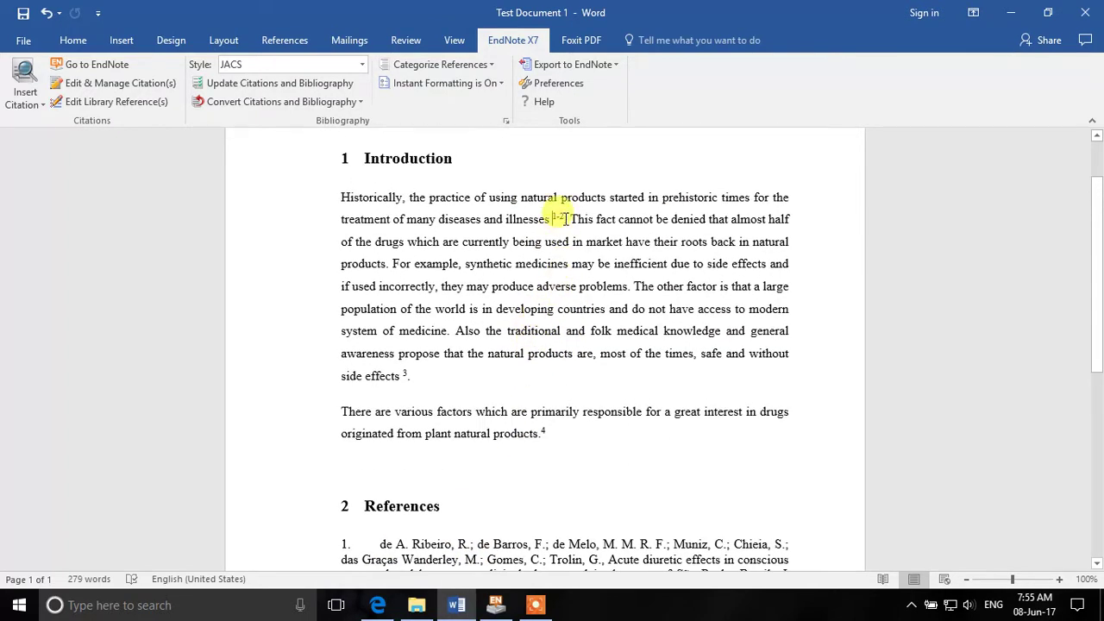
scroll(528, 363, "down", 9)
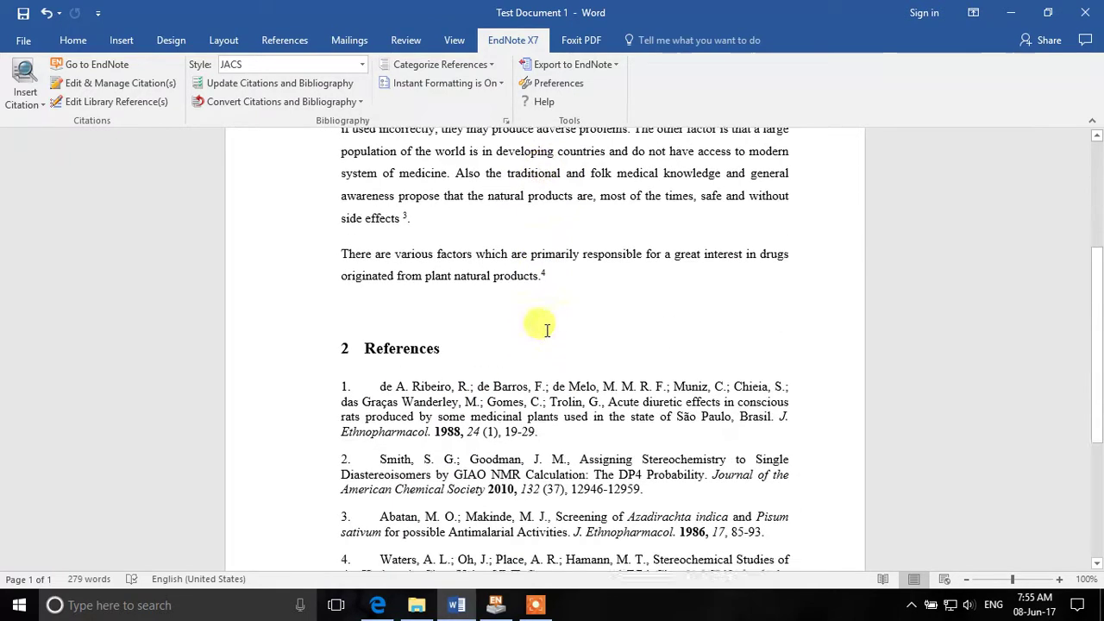
scroll(534, 293, "up", 11)
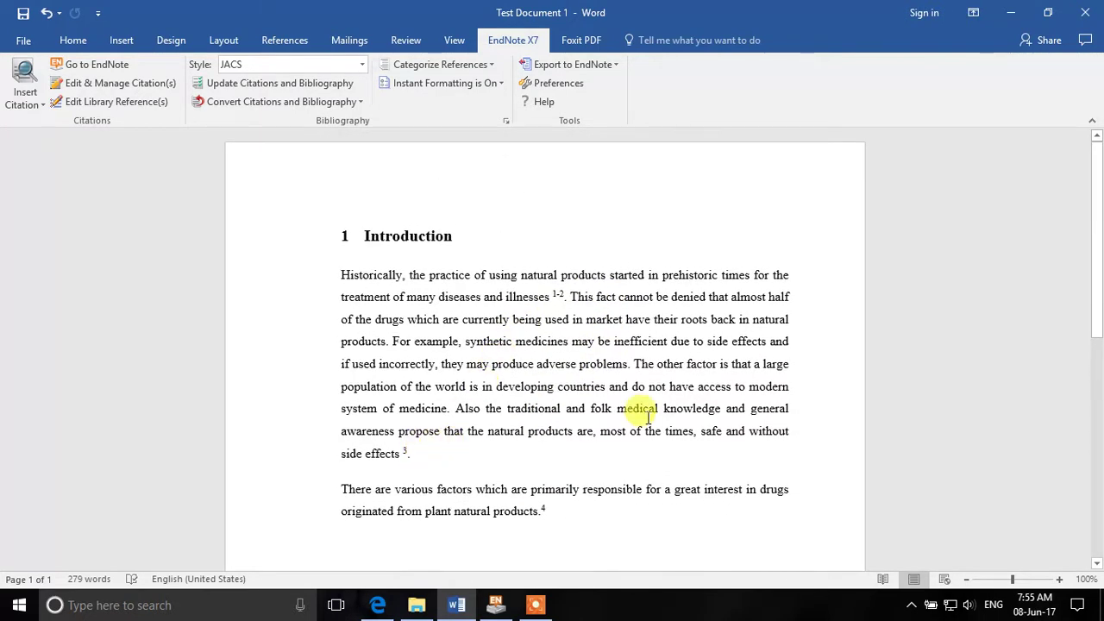
Copy the citation after "without side effects", paste it after "adverse problems.", and check the References list
scroll(660, 406, "down", 2)
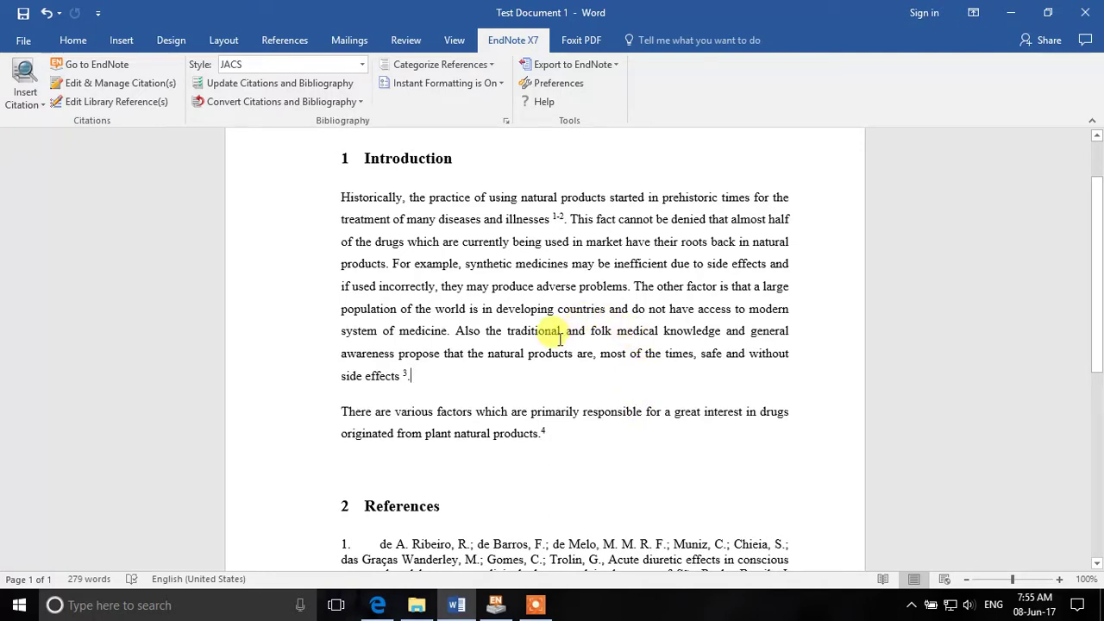
double_click(405, 375)
key("ctrl+c")
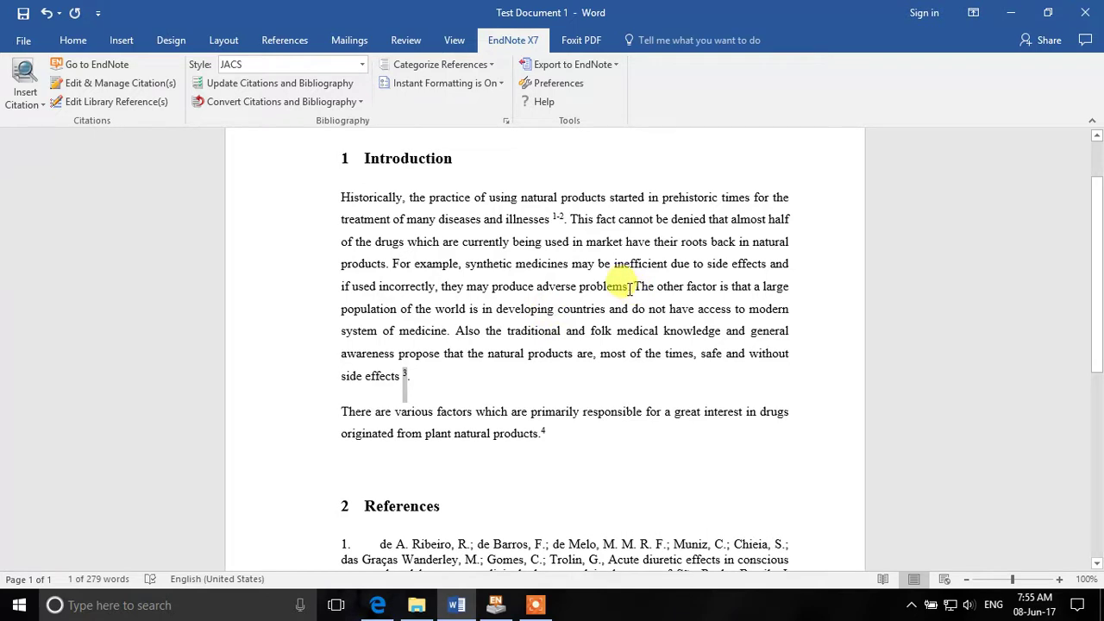
left_click(630, 288)
key("ctrl+v")
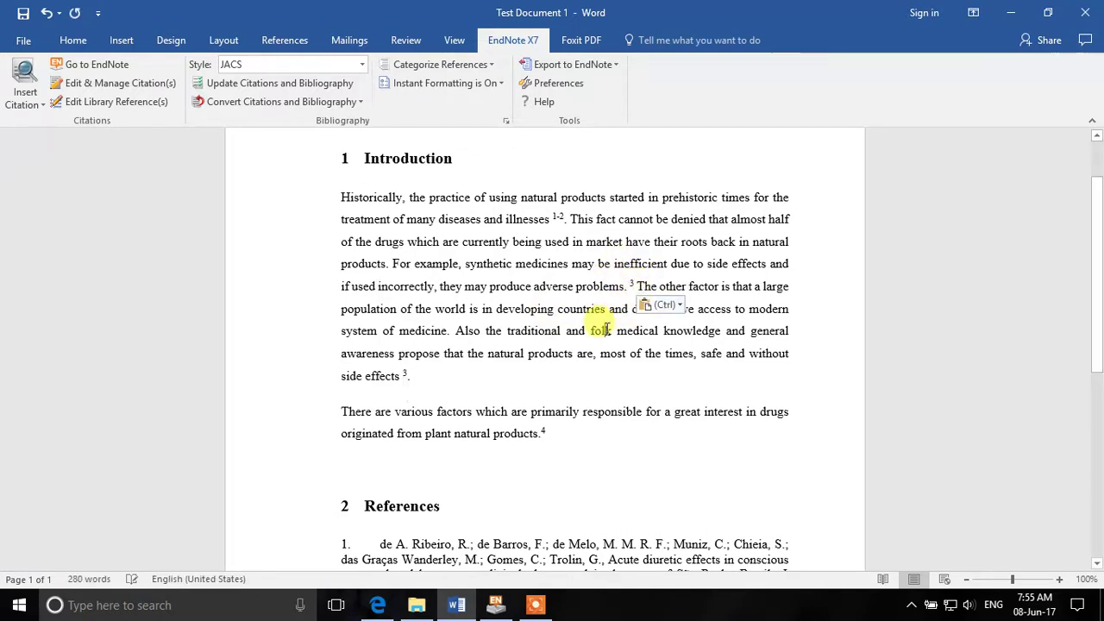
scroll(451, 500, "down", 5)
scroll(425, 498, "up", 7)
left_click(605, 408)
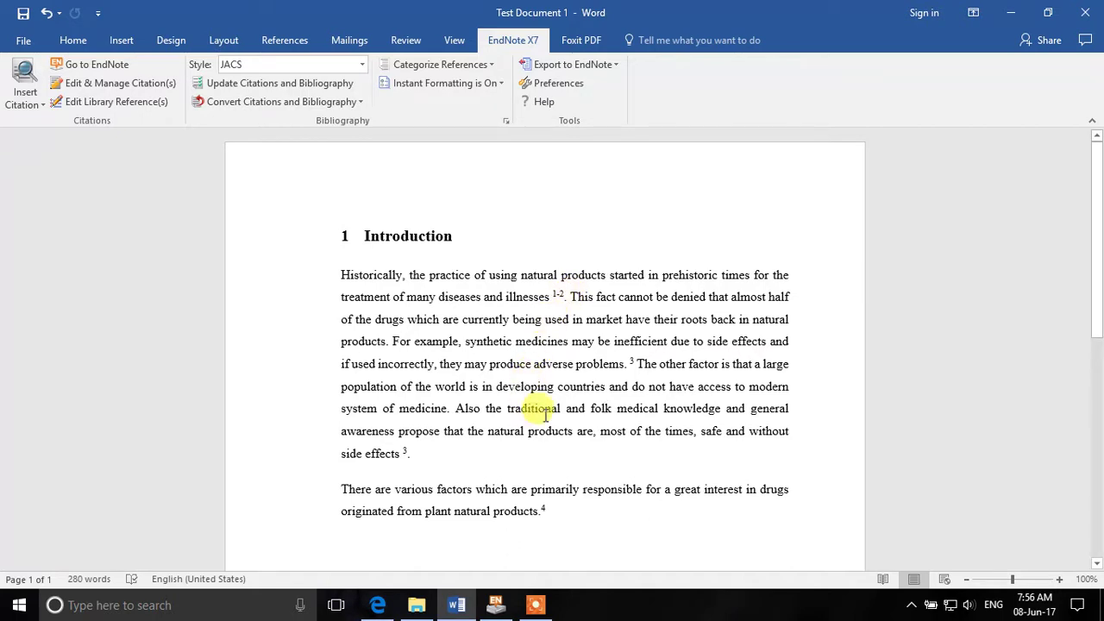
Turn Instant Formatting off for the document's EndNote citations
scroll(538, 412, "down", 1)
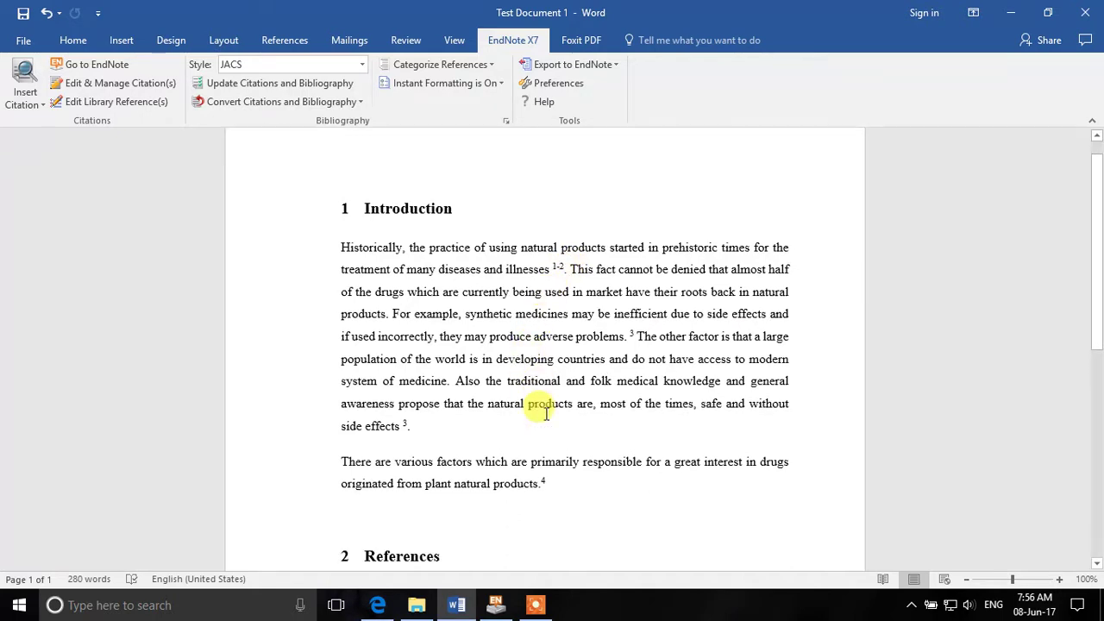
left_click(437, 415)
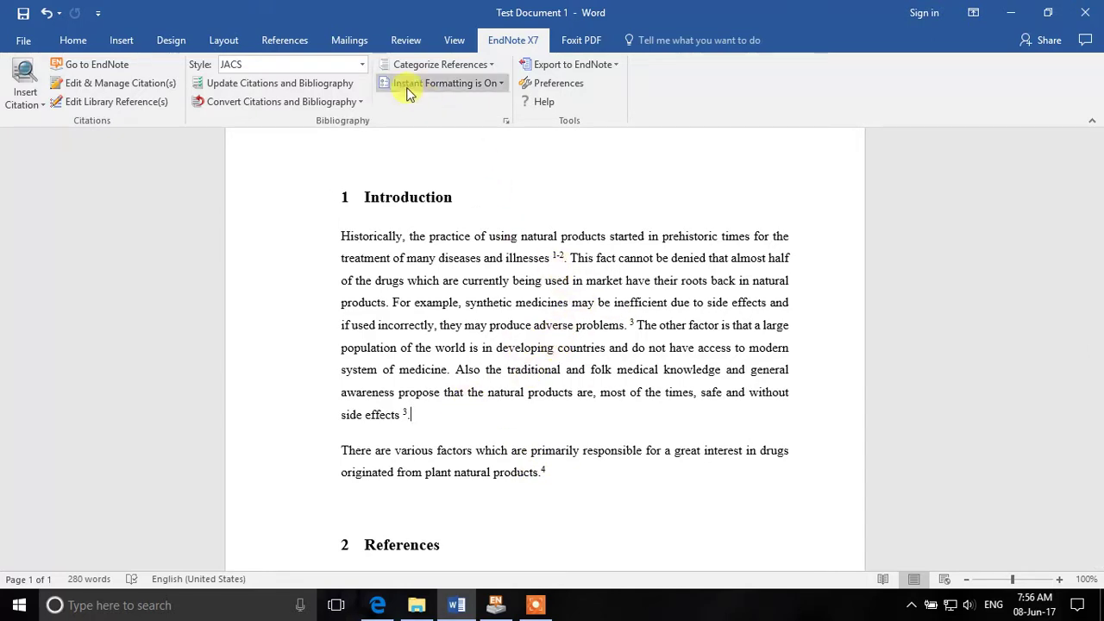
left_click(501, 86)
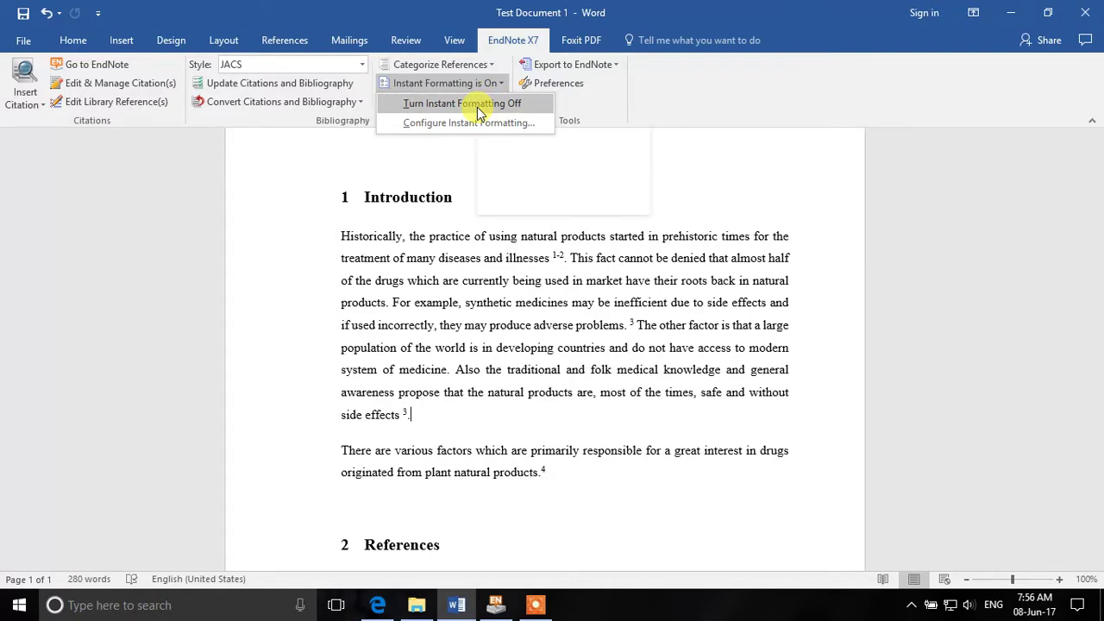
left_click(477, 107)
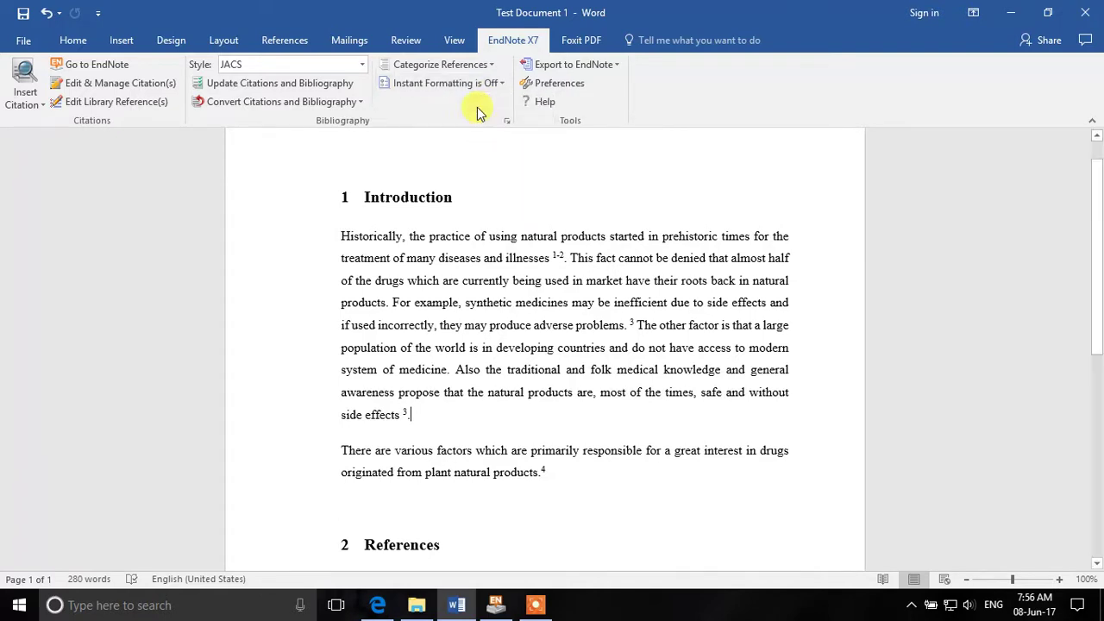
Delete the pasted citation after "adverse problems." in the first Introduction paragraph
left_click(632, 325)
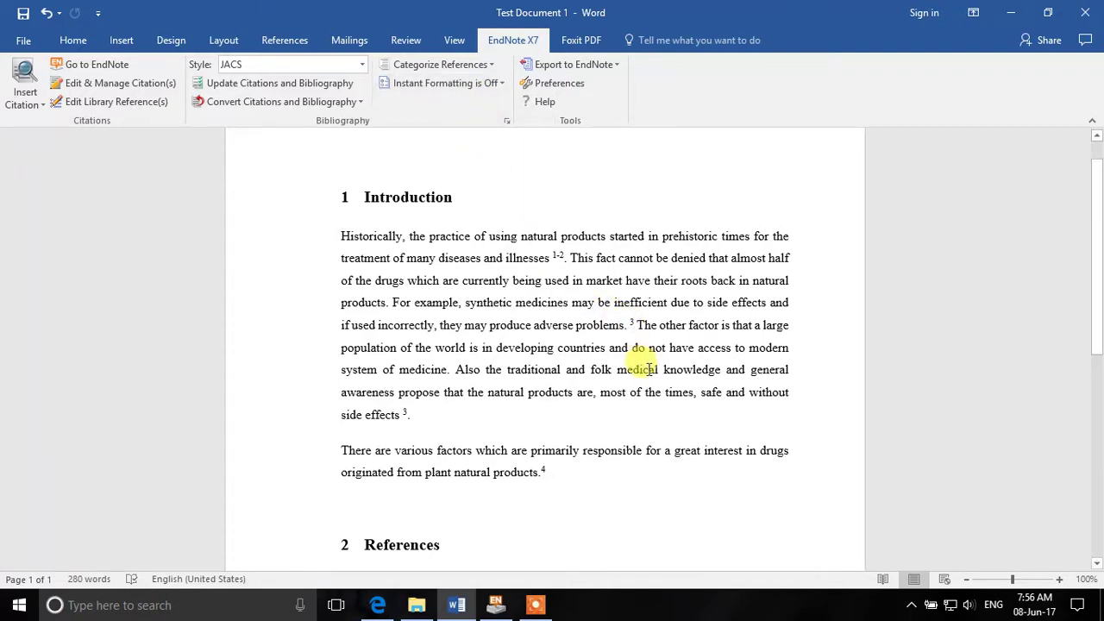
key("BackSpace")
key("BackSpace")
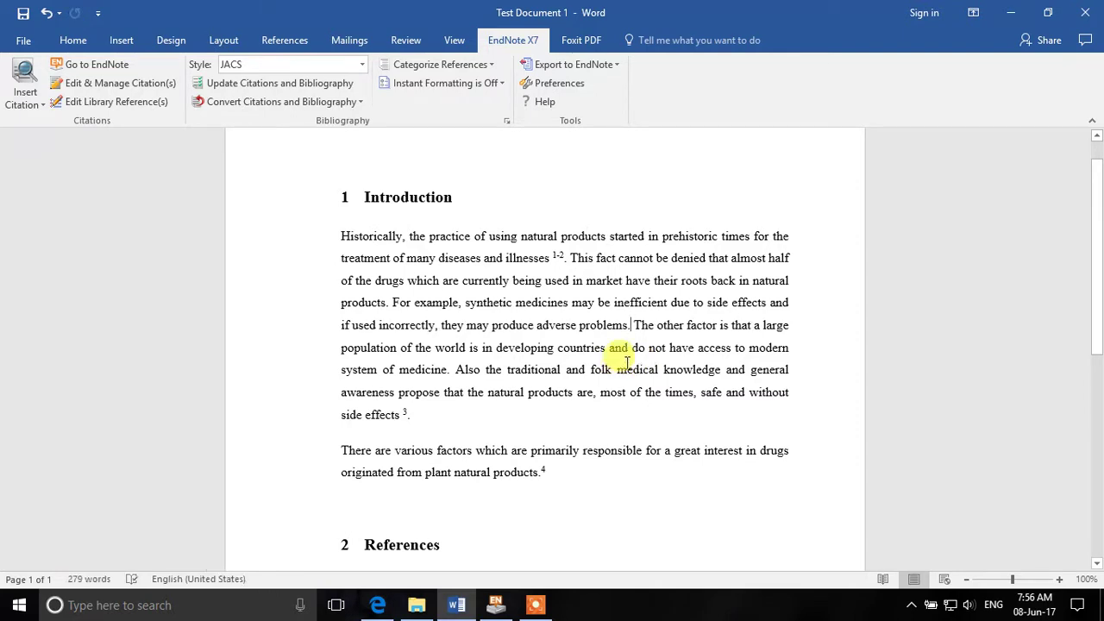
Insert the 2011 "Prediction of the Structure of Nobilisitine A" reference from the EndNote library as a citation after "system of medicine."
left_click(450, 369)
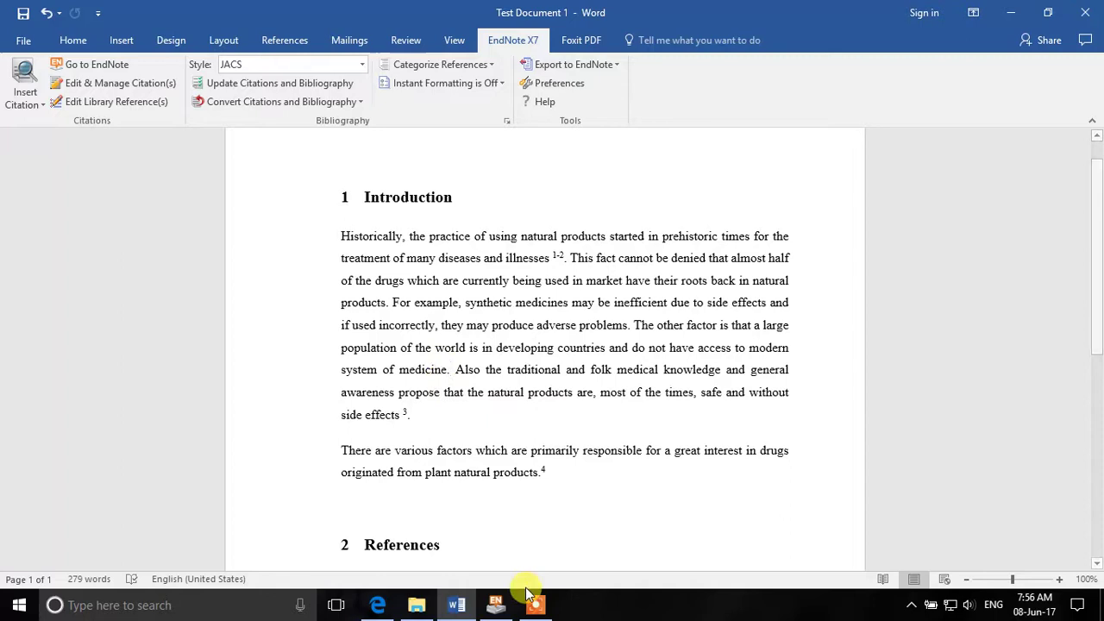
left_click(498, 605)
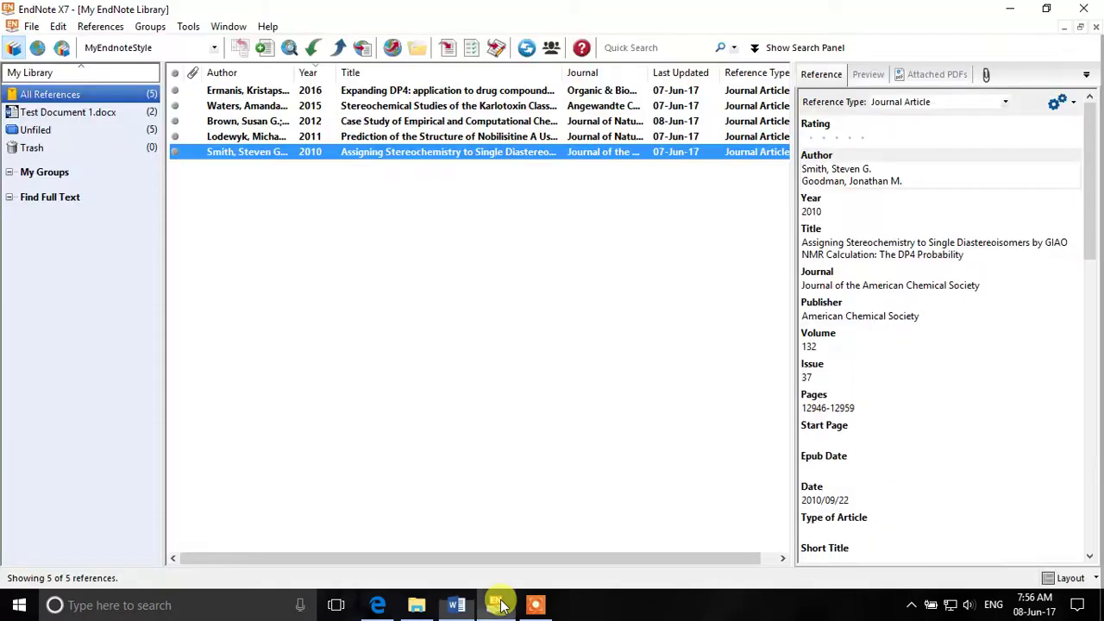
left_click(375, 140)
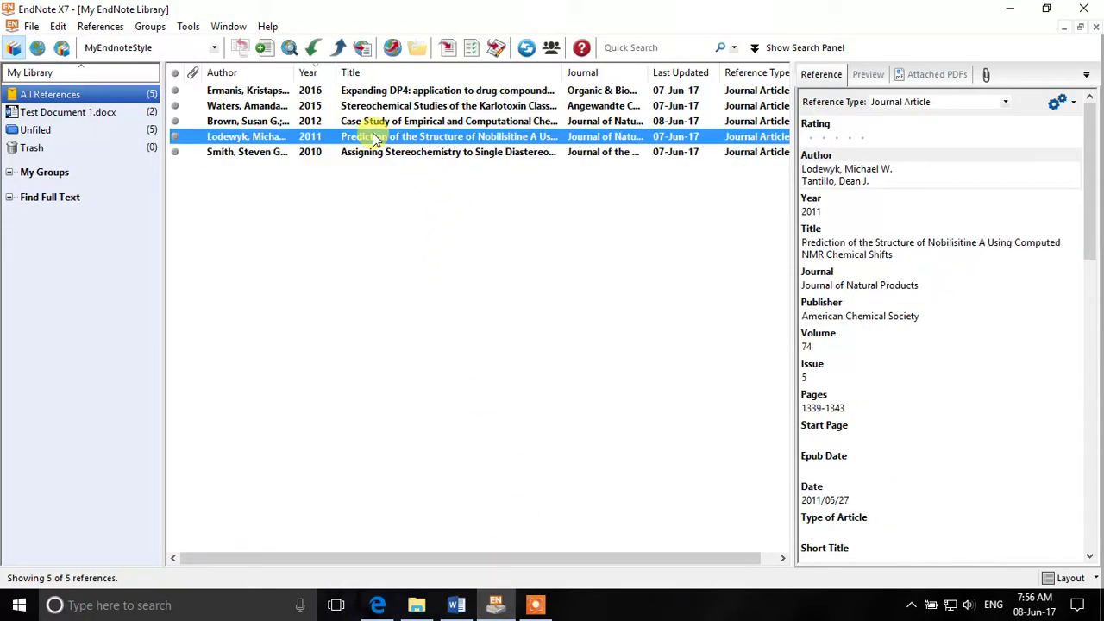
left_click(452, 55)
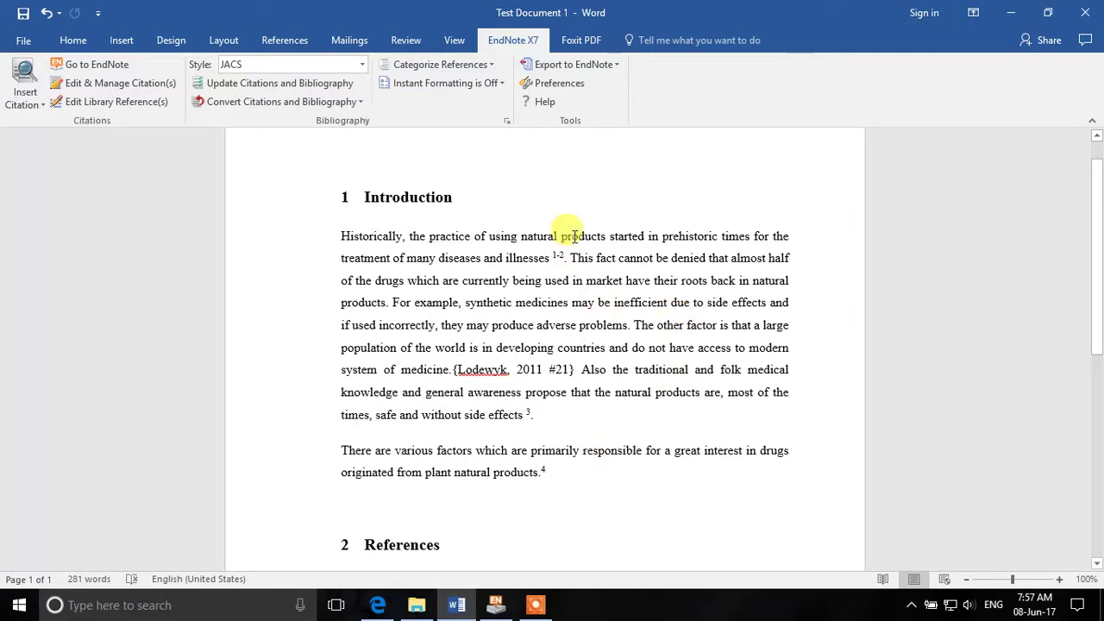
Update the citations and bibliography, check the References list, and turn Instant Formatting back on
left_click(281, 83)
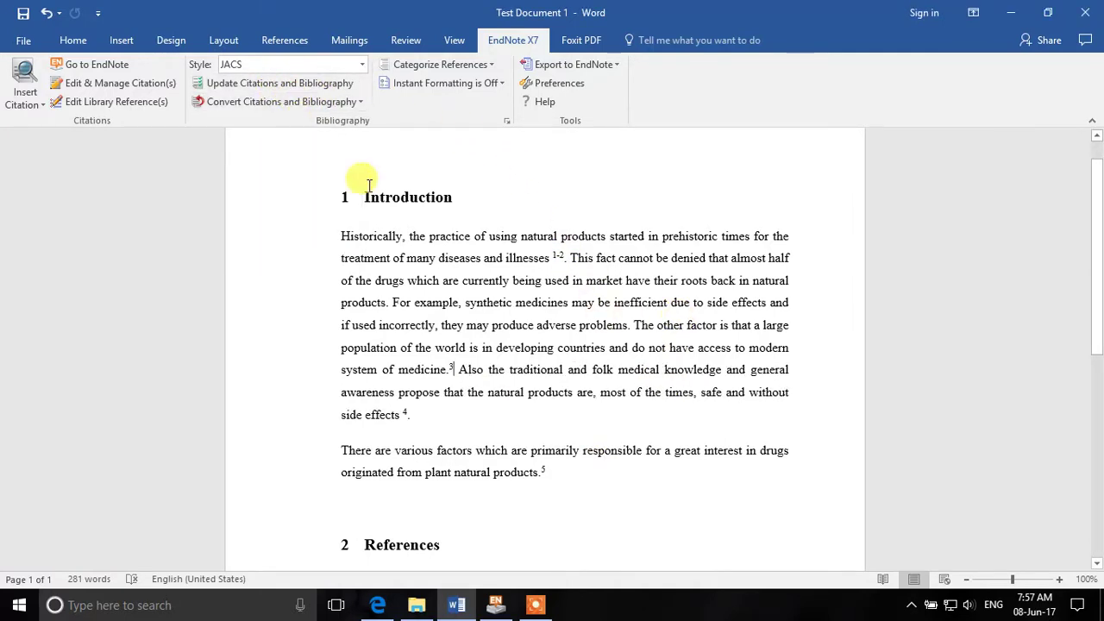
scroll(470, 362, "down", 5)
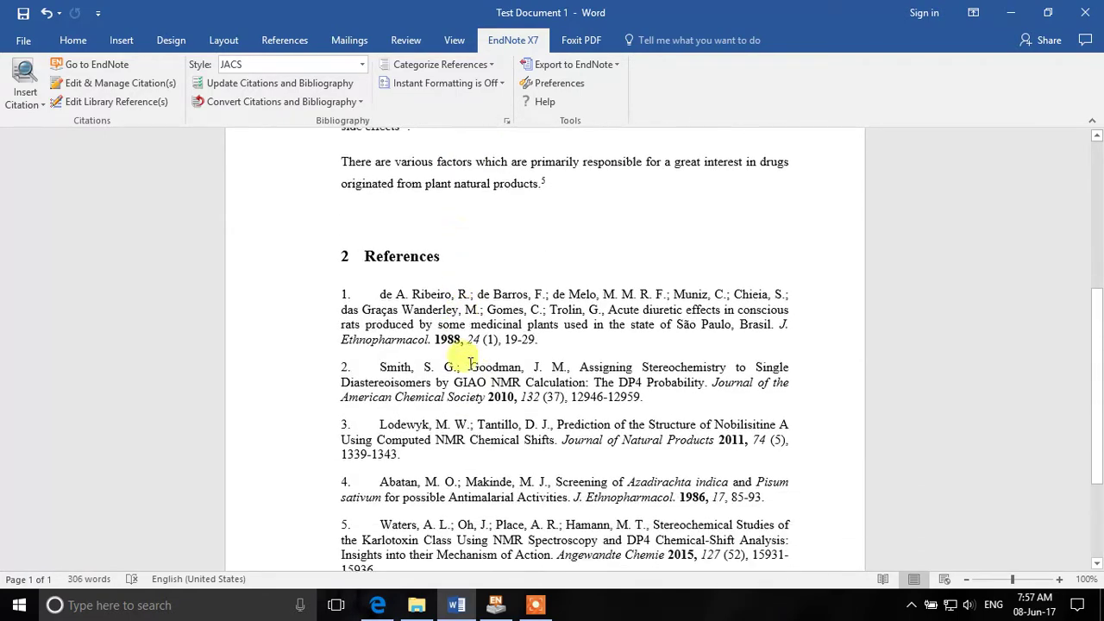
scroll(470, 363, "up", 5)
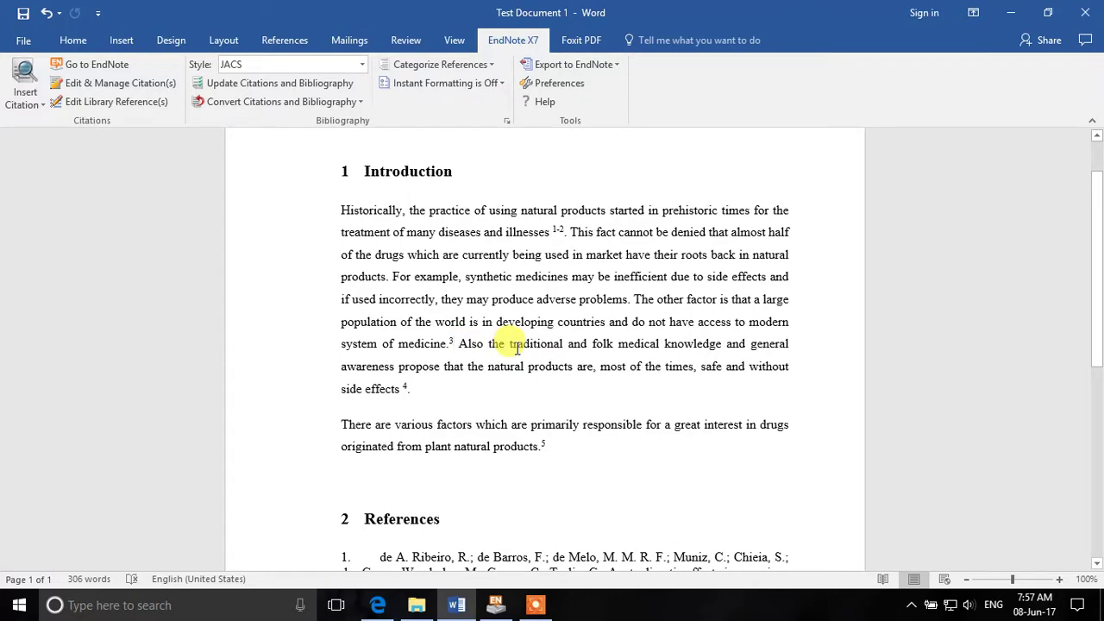
left_click(492, 83)
left_click(489, 102)
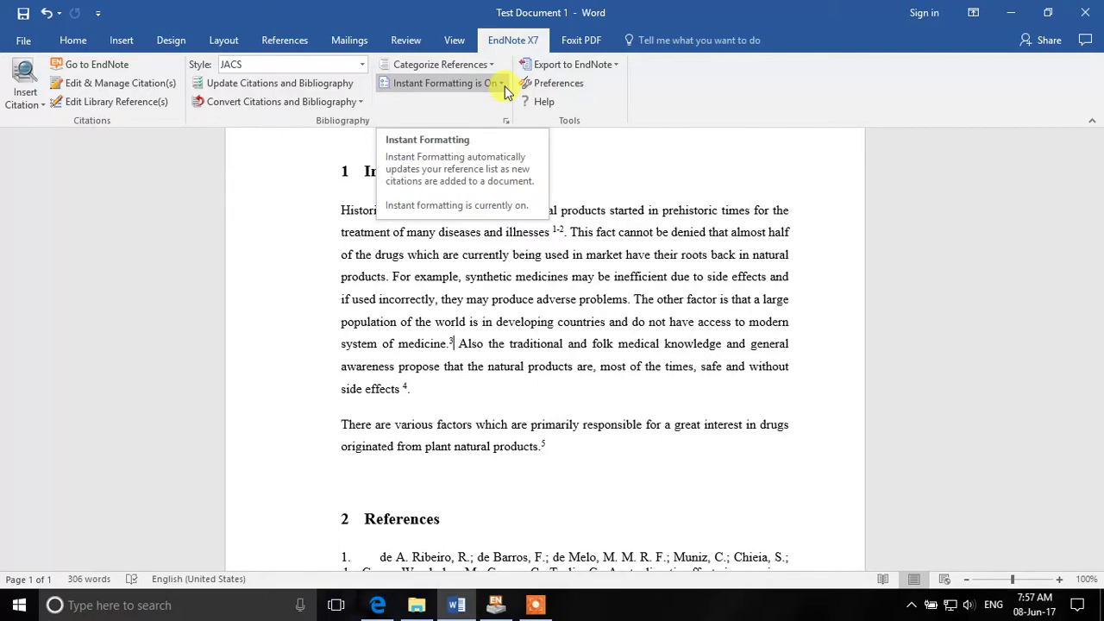
In EndNote, find the full text of the 2012 "Case Study of Empirical and Computational Chemical Shift Analyses" reference and display its attached PDF
left_click(1009, 17)
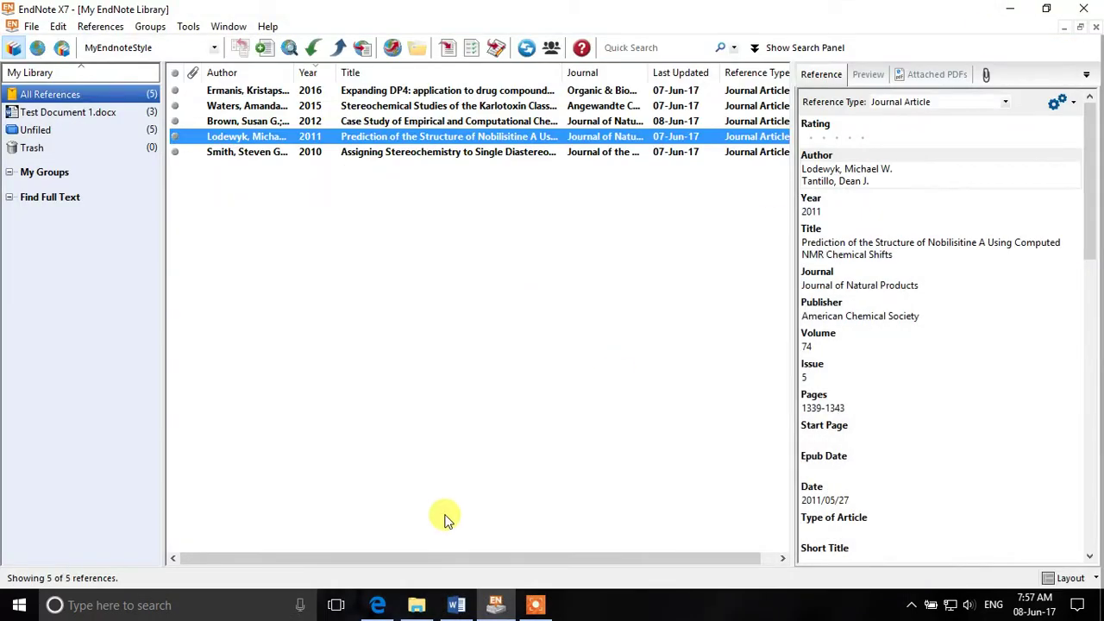
left_click(552, 306)
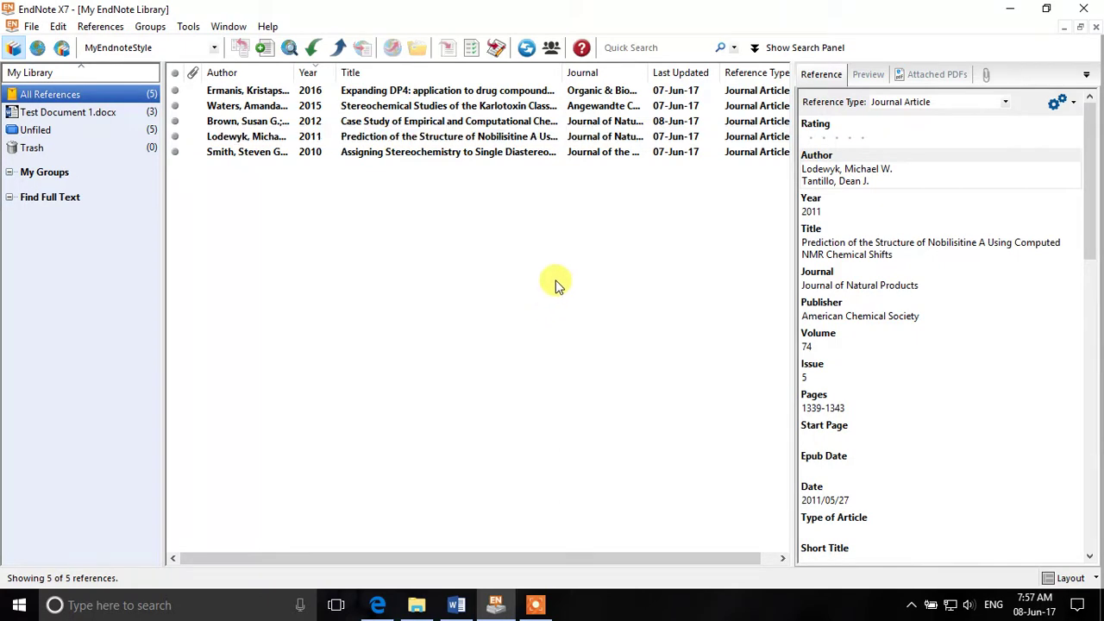
left_click(312, 121)
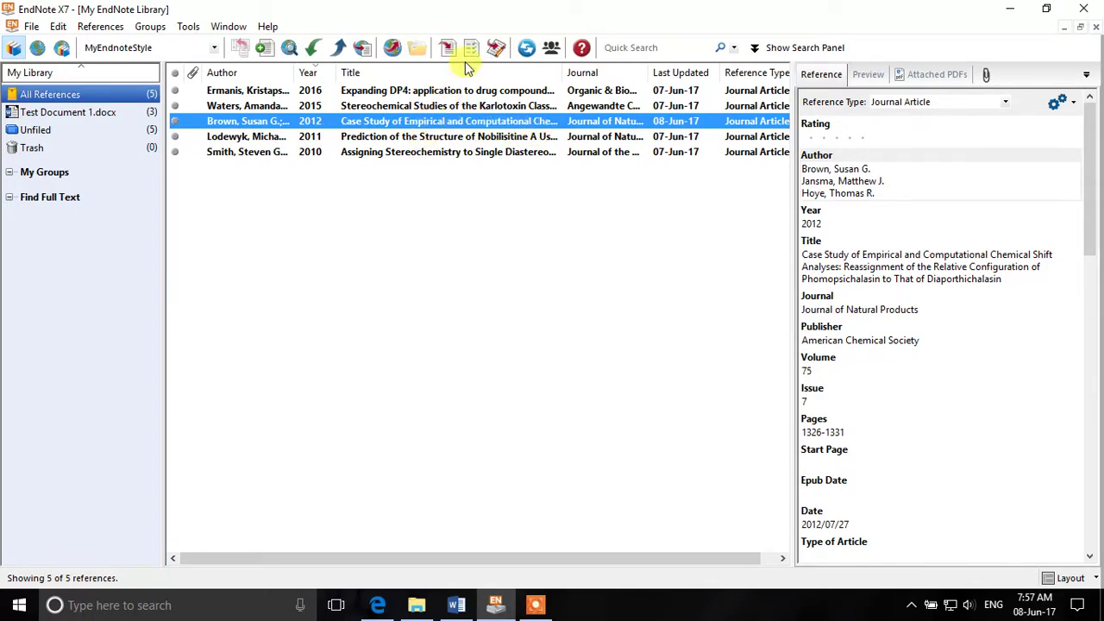
left_click(363, 49)
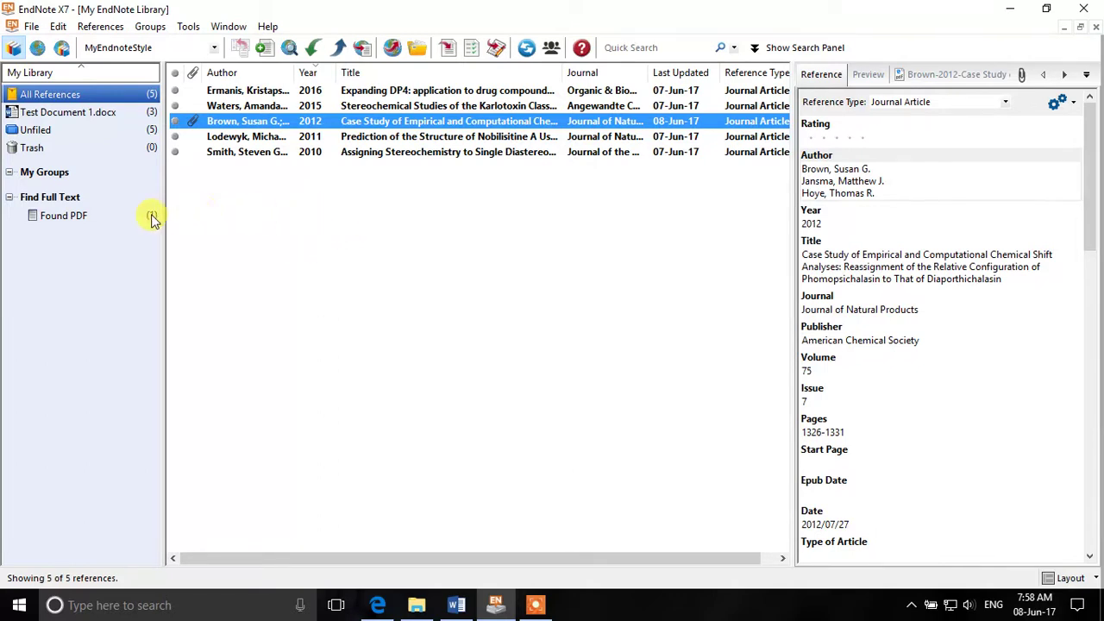
left_click(104, 217)
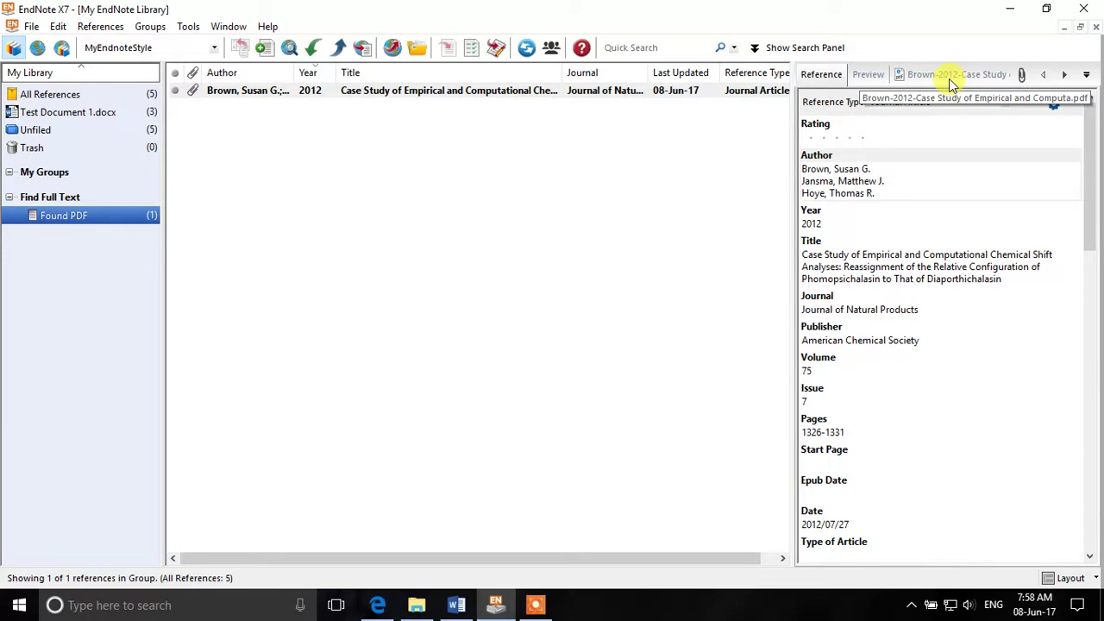
left_click(913, 74)
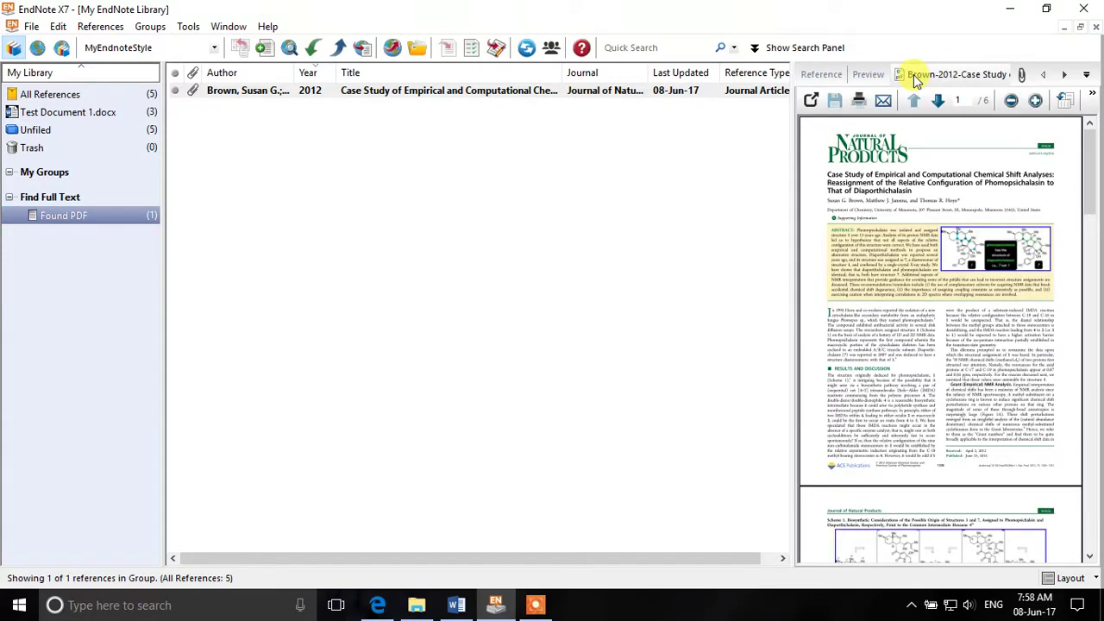
Open the attached PDF of the 2012 "Case Study of Empirical and Computational Chemical Shift Analyses" reference in the full-size viewer and browse to page 4
left_click_drag(1089, 163, 1098, 117)
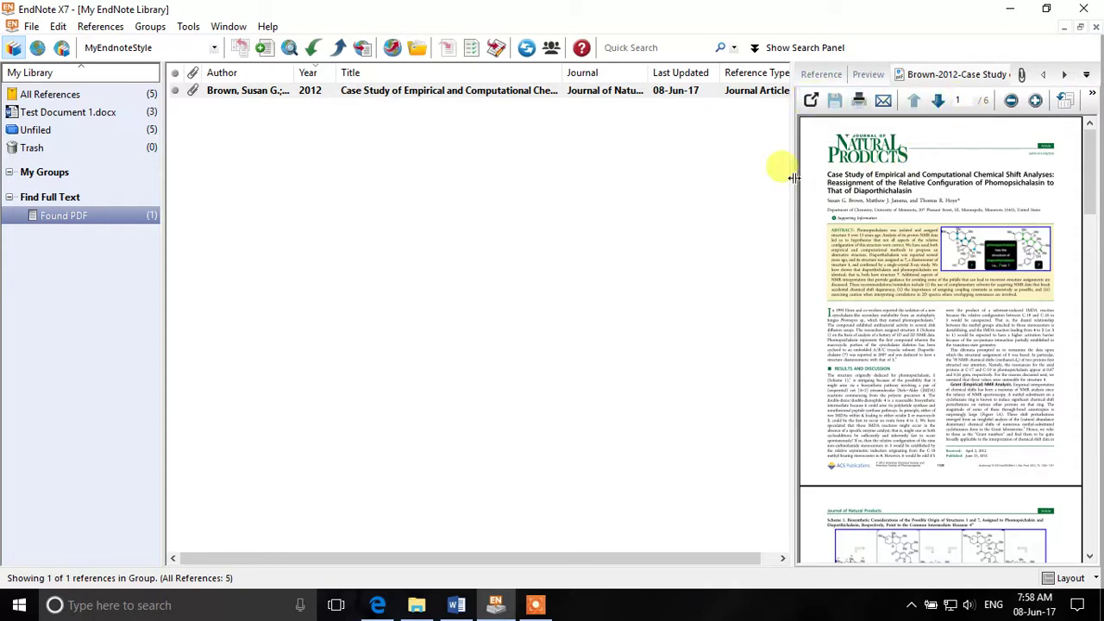
left_click(811, 103)
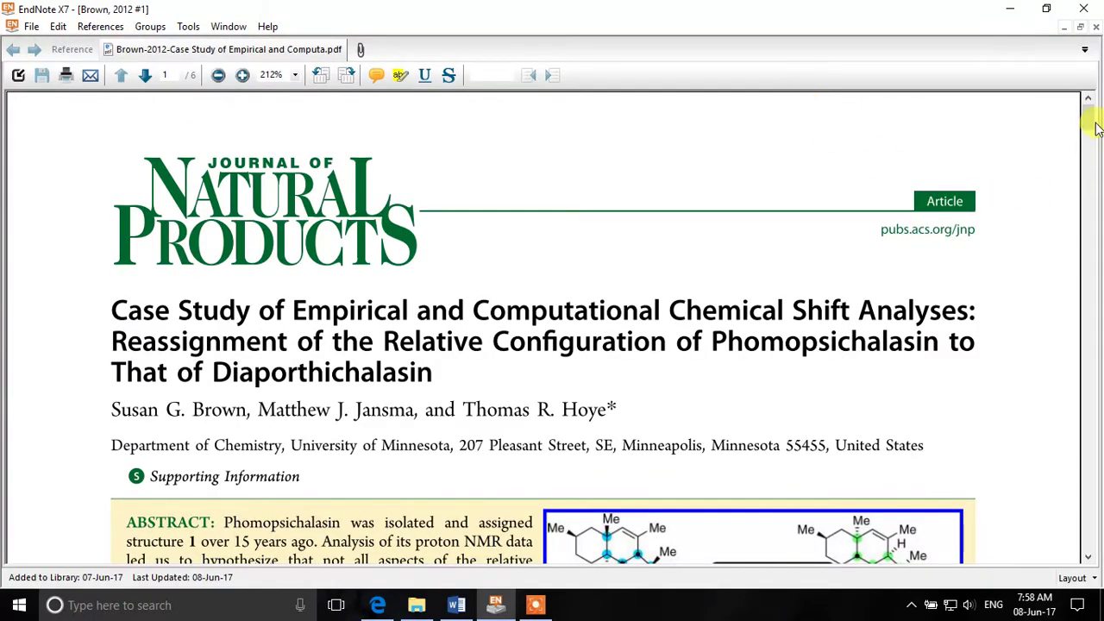
scroll(1091, 131, "down", 3)
left_click_drag(1091, 131, 1086, 336)
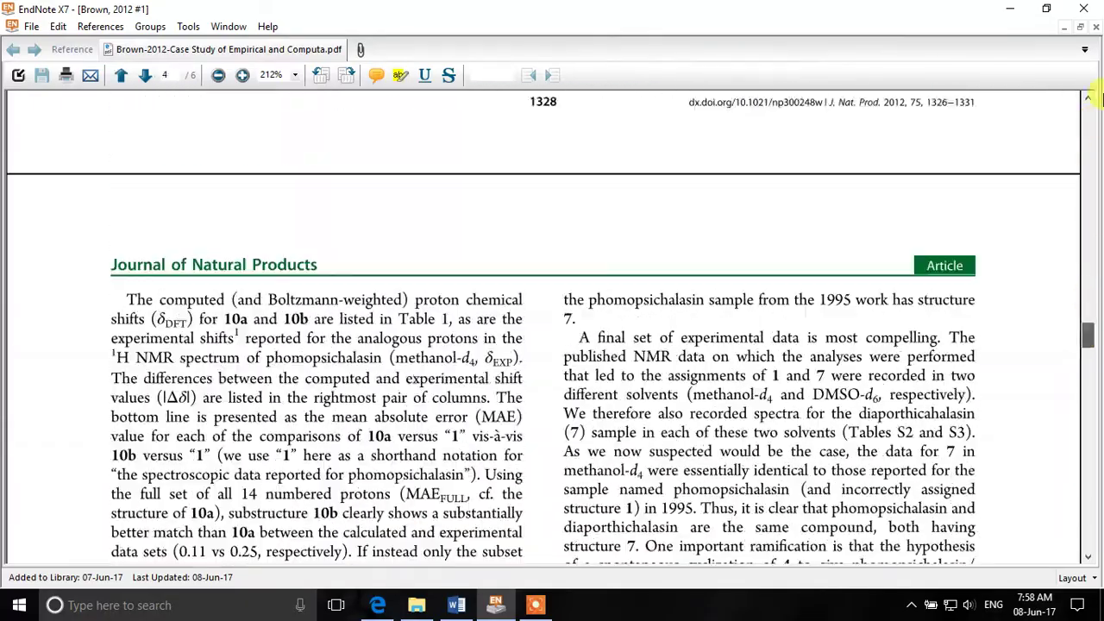
Close EndNote and launch it again to reopen the reference library
left_click(1084, 8)
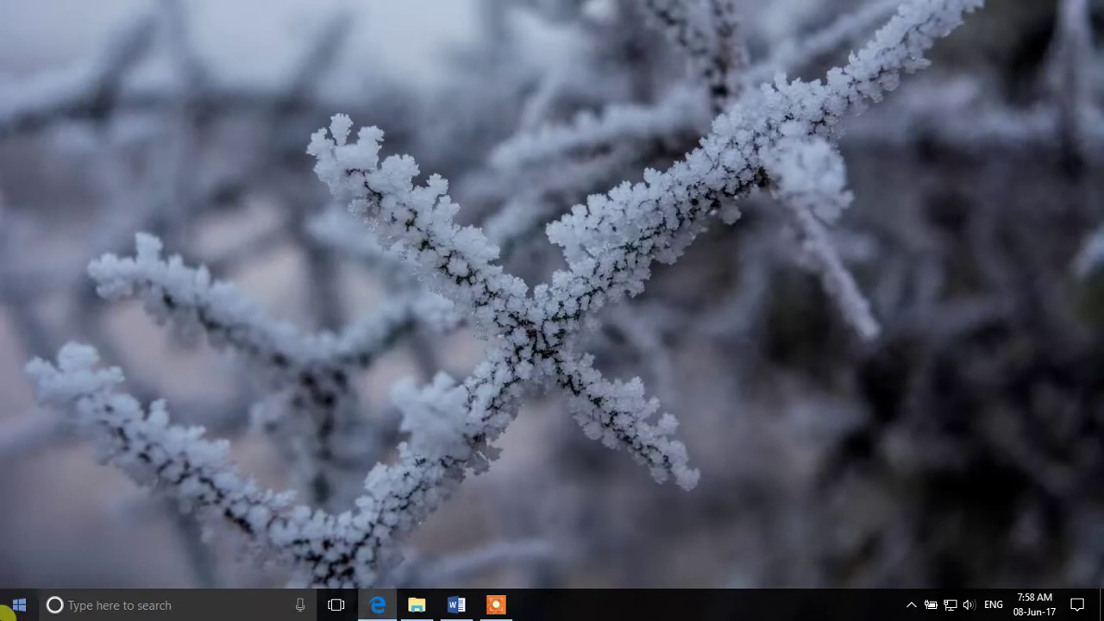
left_click(19, 604)
left_click(308, 439)
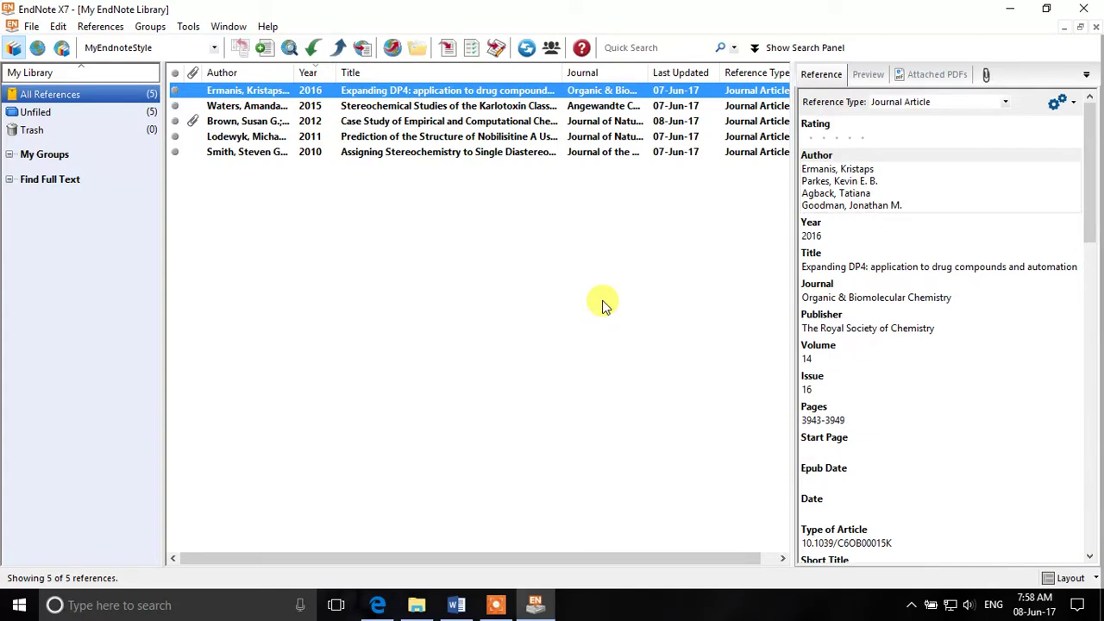
Move the 2015 "Stereochemical Studies of the Karlotoxin Class" reference to the Trash and check the Trash group
left_click(391, 107)
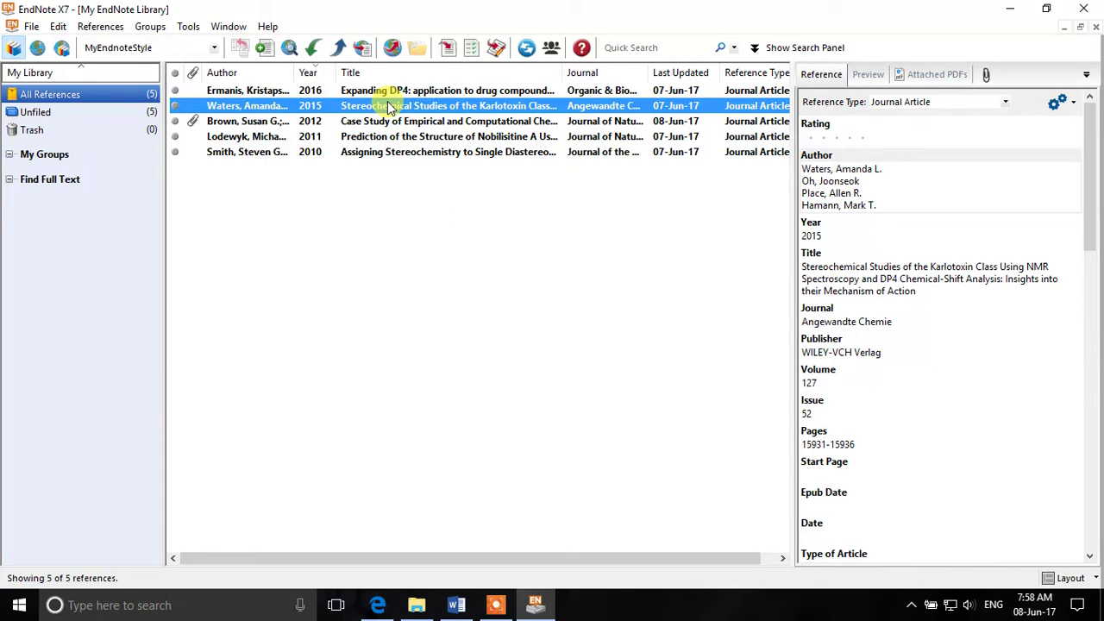
right_click(388, 101)
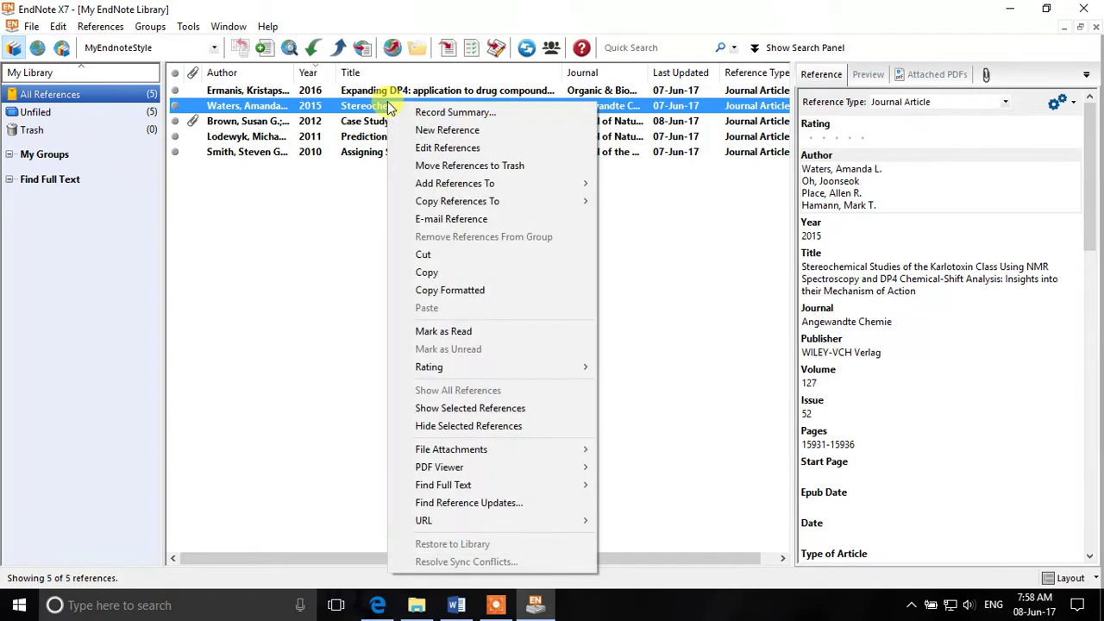
left_click(507, 175)
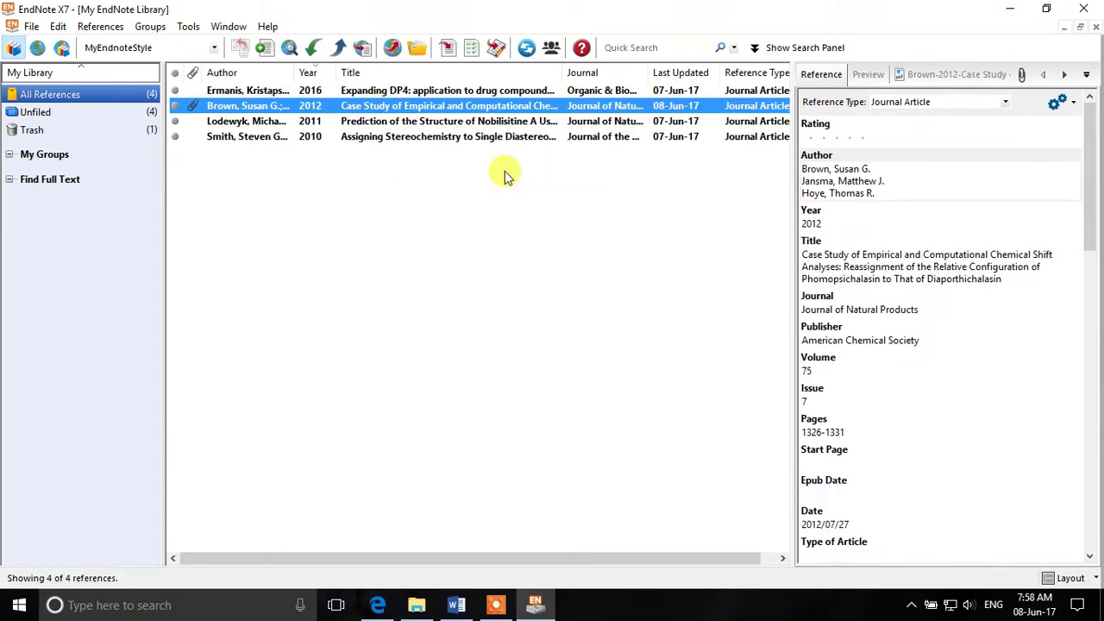
left_click(62, 134)
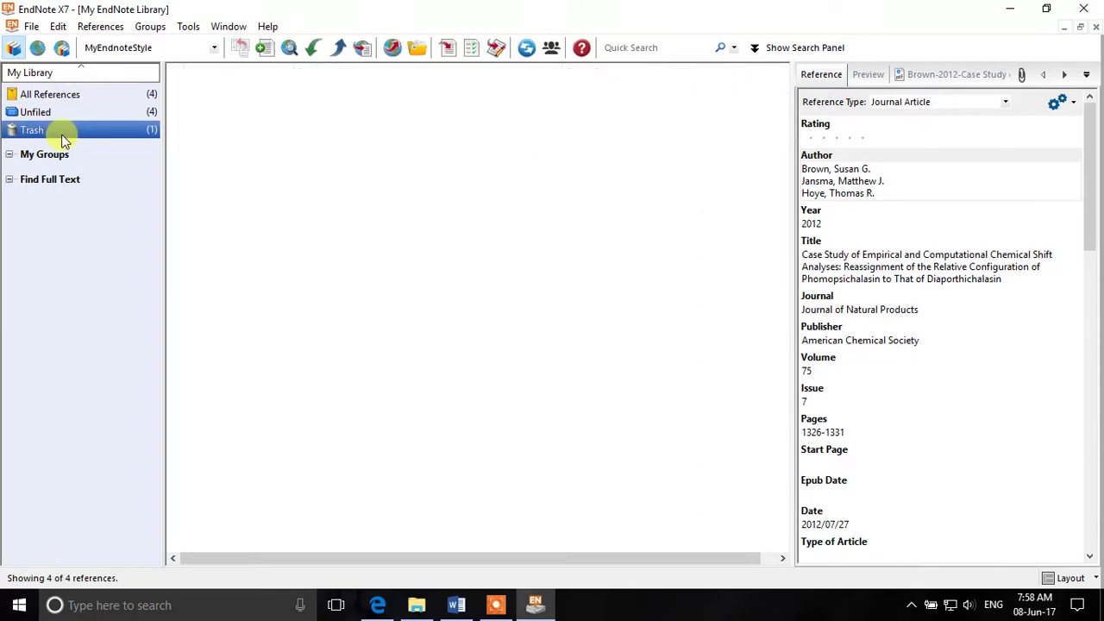
Search all references in the library for duplicates and dismiss the result message
left_click(77, 95)
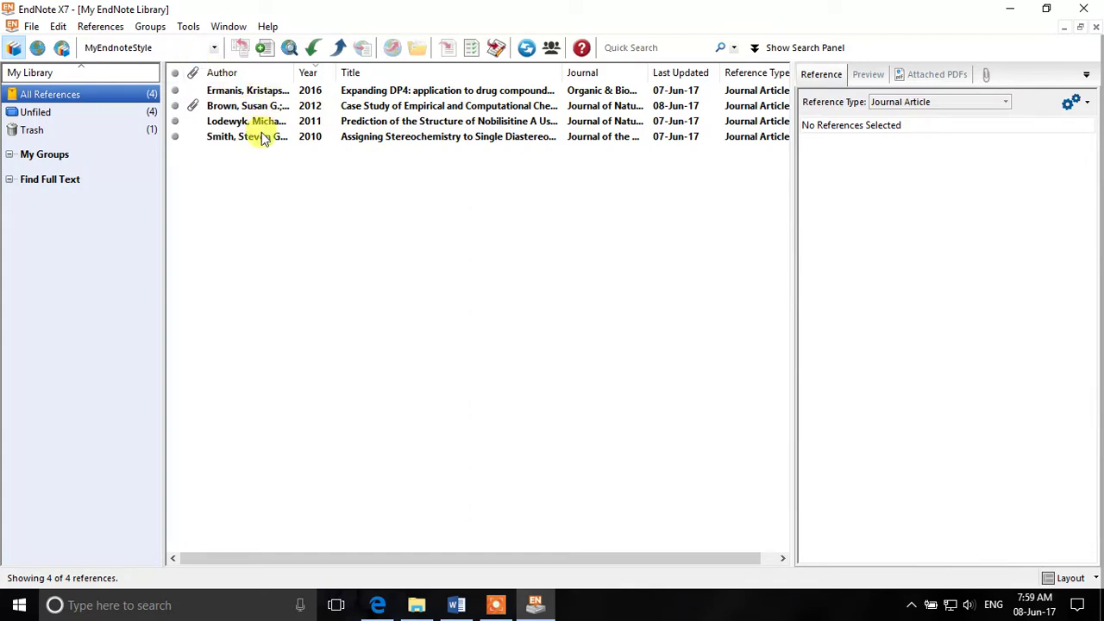
left_click(100, 27)
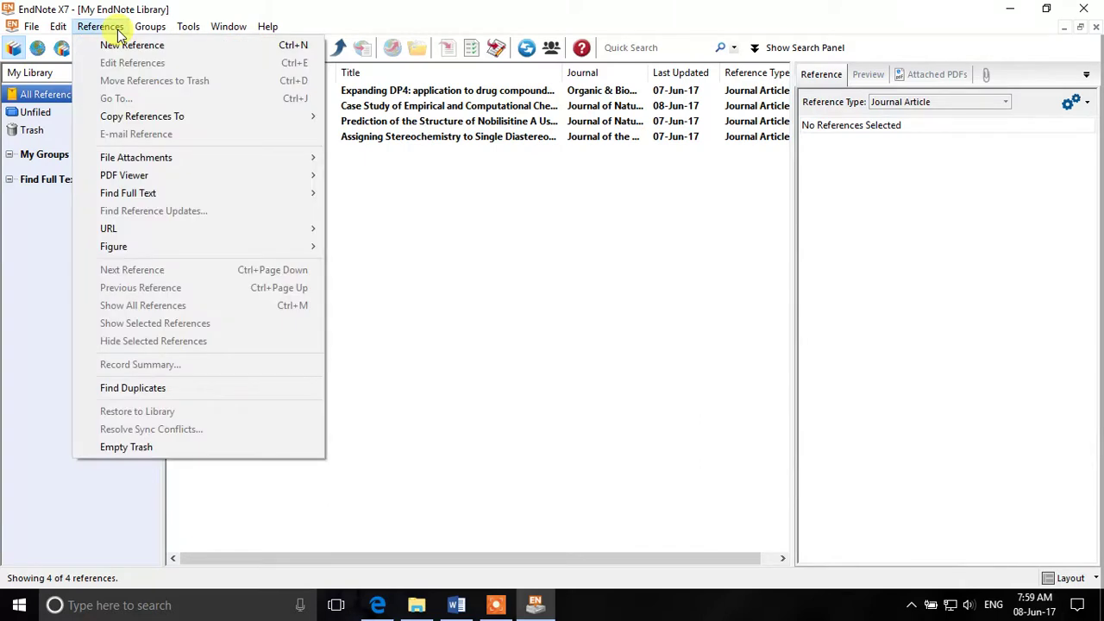
left_click(211, 387)
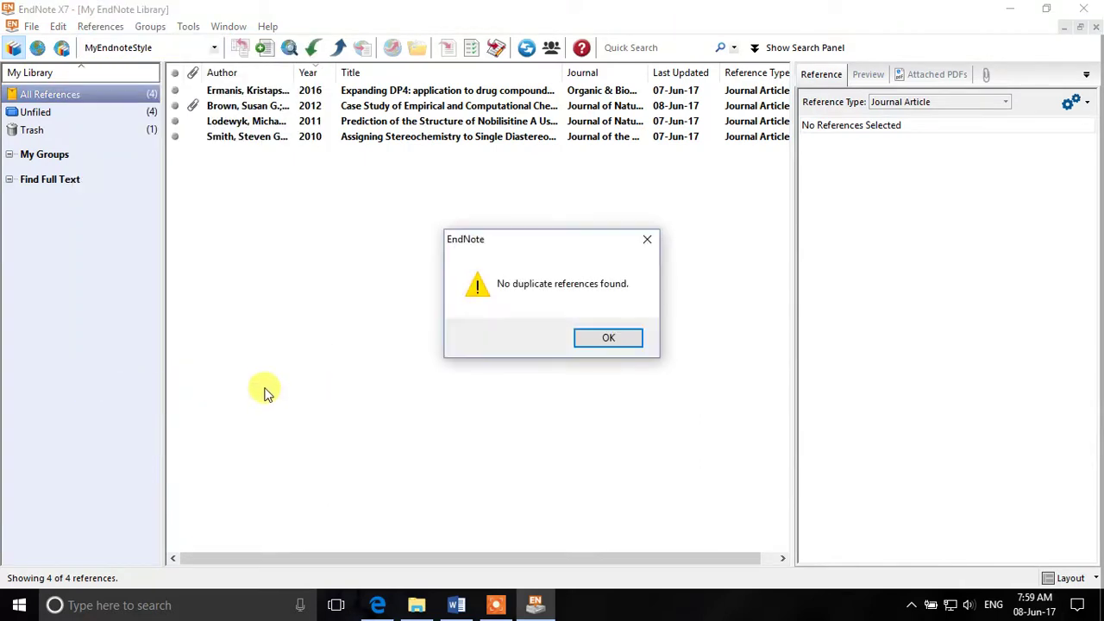
left_click(608, 338)
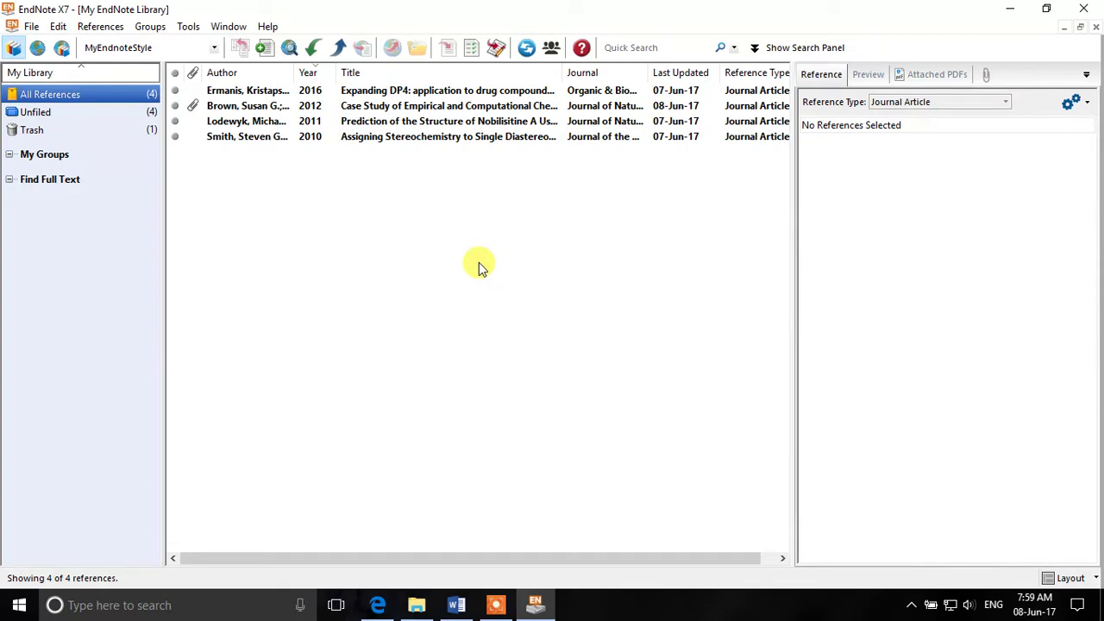